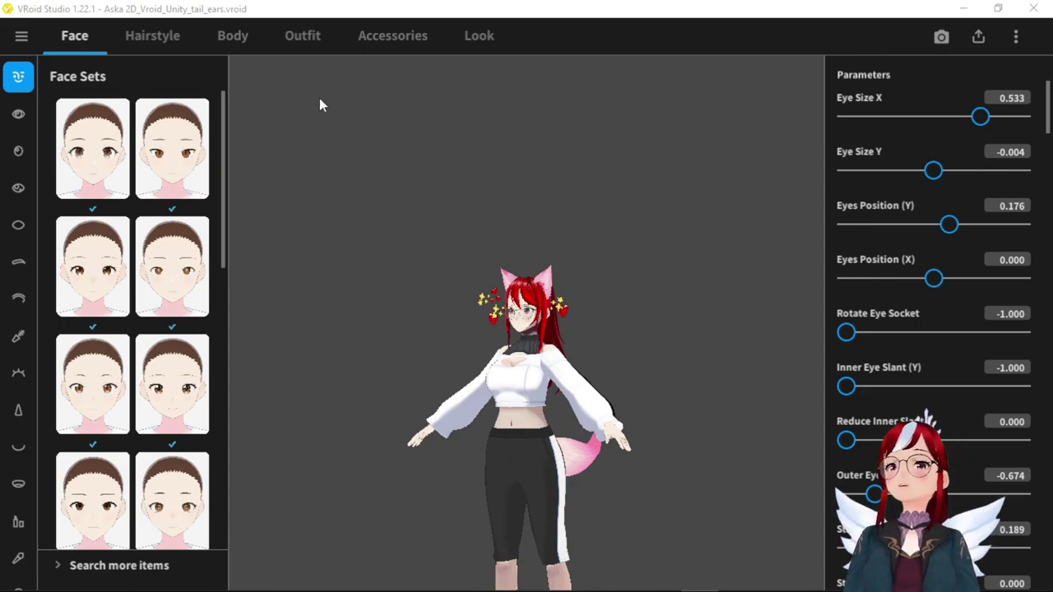
Step: Open the export menu for the red-haired, cat-eared avatar in VRoid Studio
{"action": "left_click", "coordinate": [977, 36]}
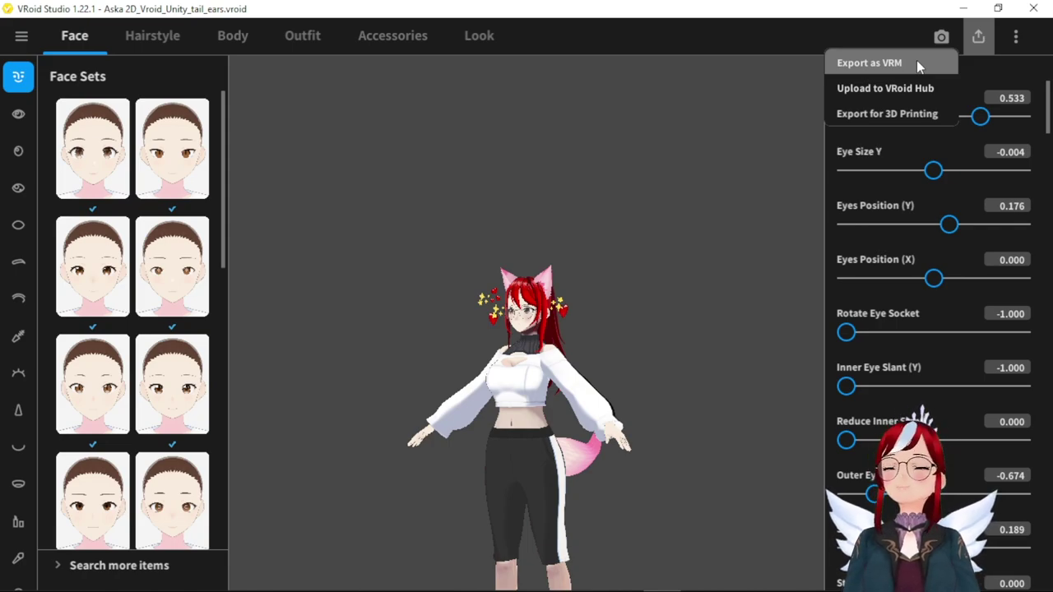
Step: Choose VRM export, keeping transparent meshes and leaving meshes uncombined
{"action": "left_click", "coordinate": [918, 62]}
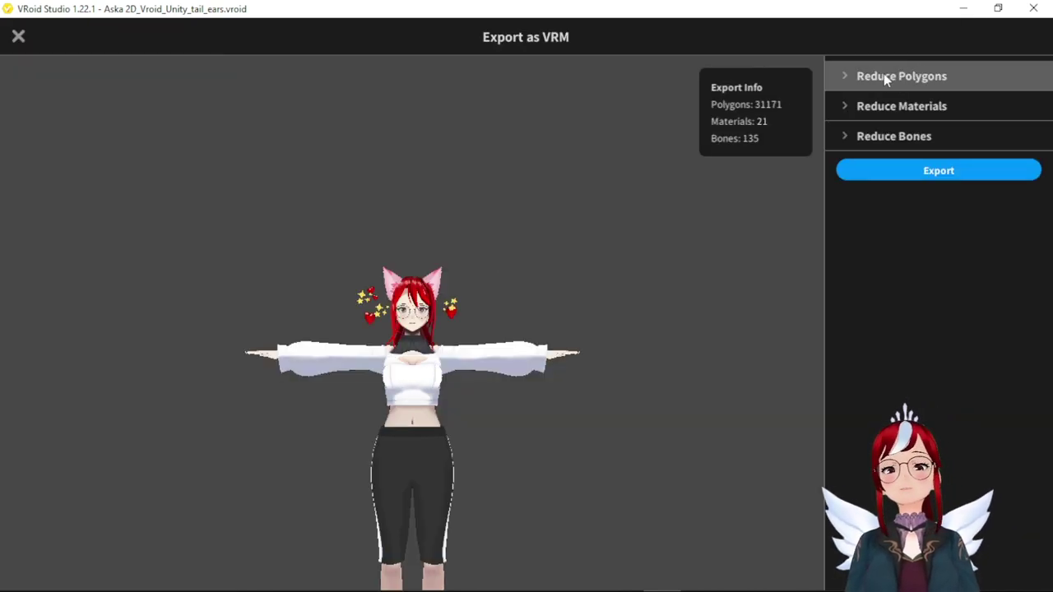
{"action": "left_click", "coordinate": [848, 79]}
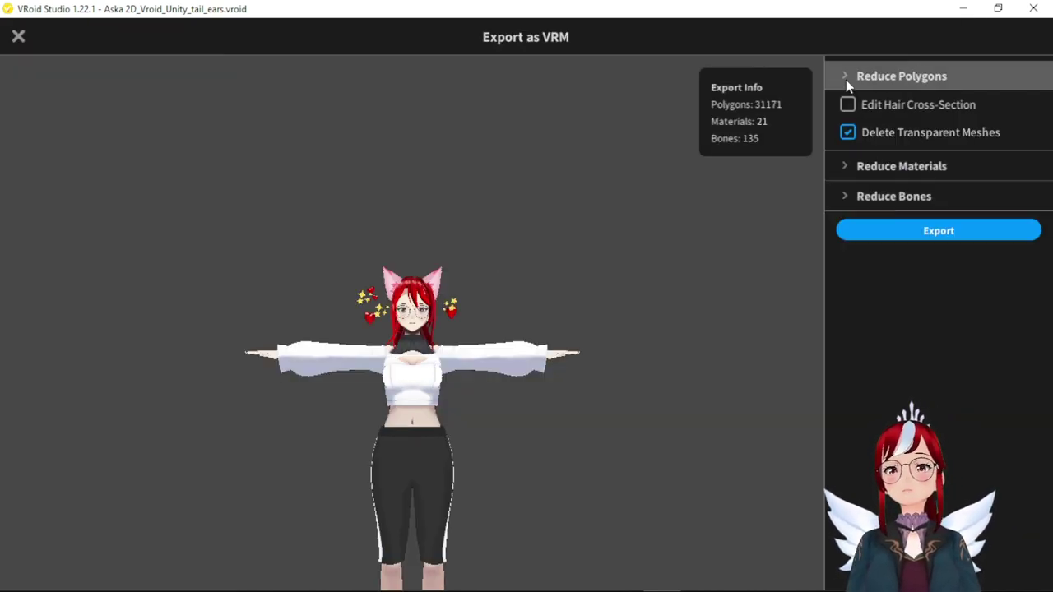
{"action": "left_click", "coordinate": [846, 134]}
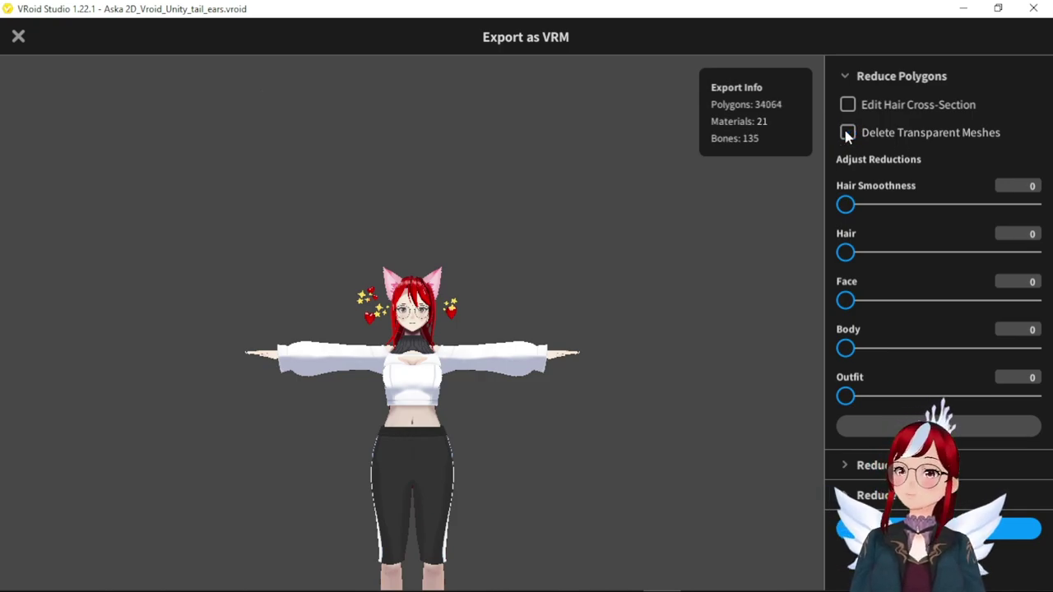
{"action": "left_click", "coordinate": [846, 466]}
{"action": "scroll", "coordinate": [861, 370], "scroll_direction": "down", "scroll_amount": 2}
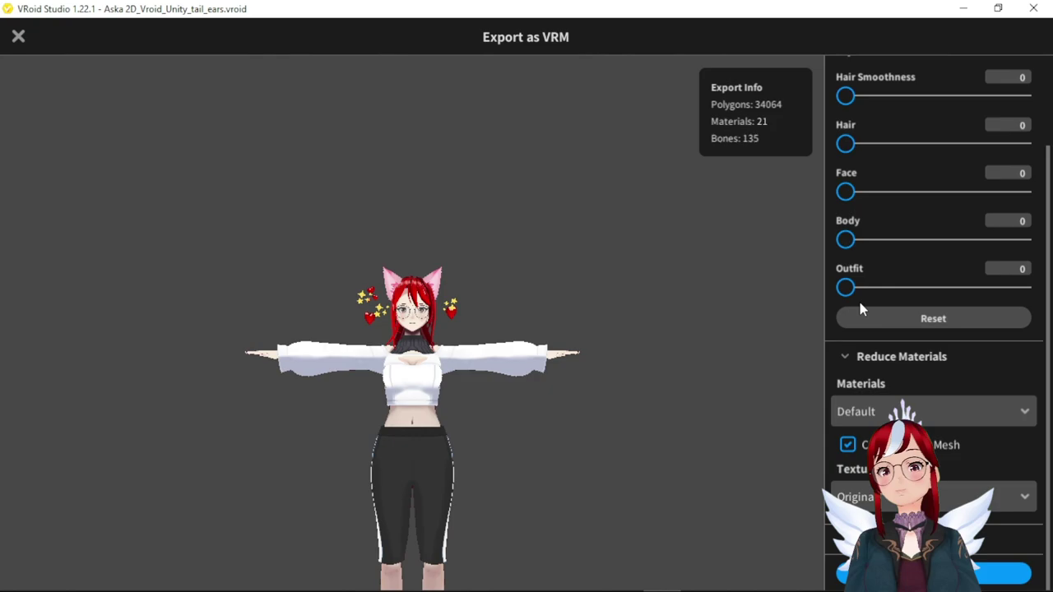
{"action": "left_click", "coordinate": [848, 444]}
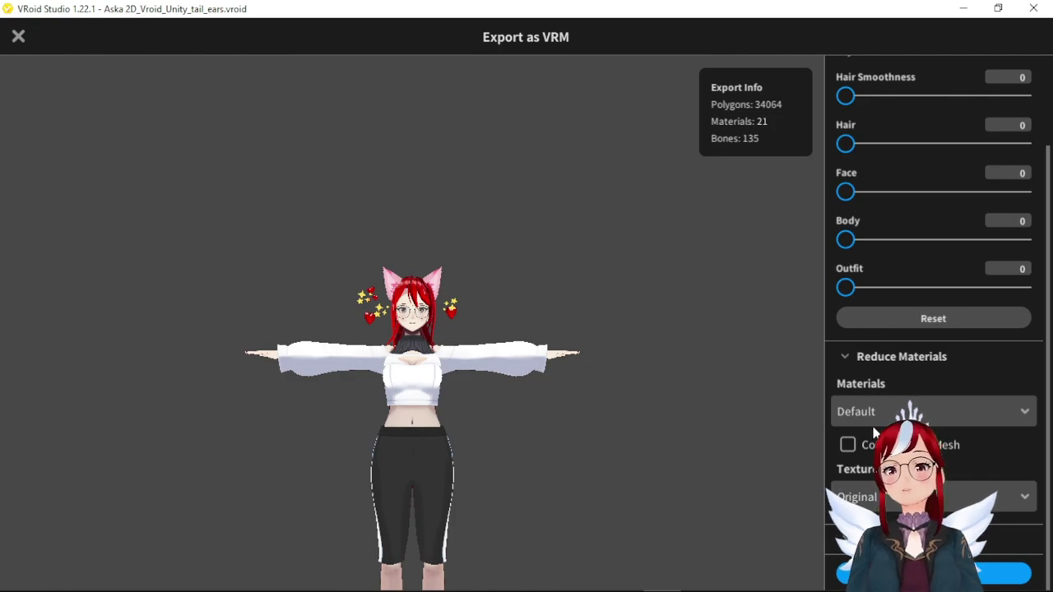
Step: Review the VRM Settings and export the VRM file
{"action": "left_click", "coordinate": [934, 574]}
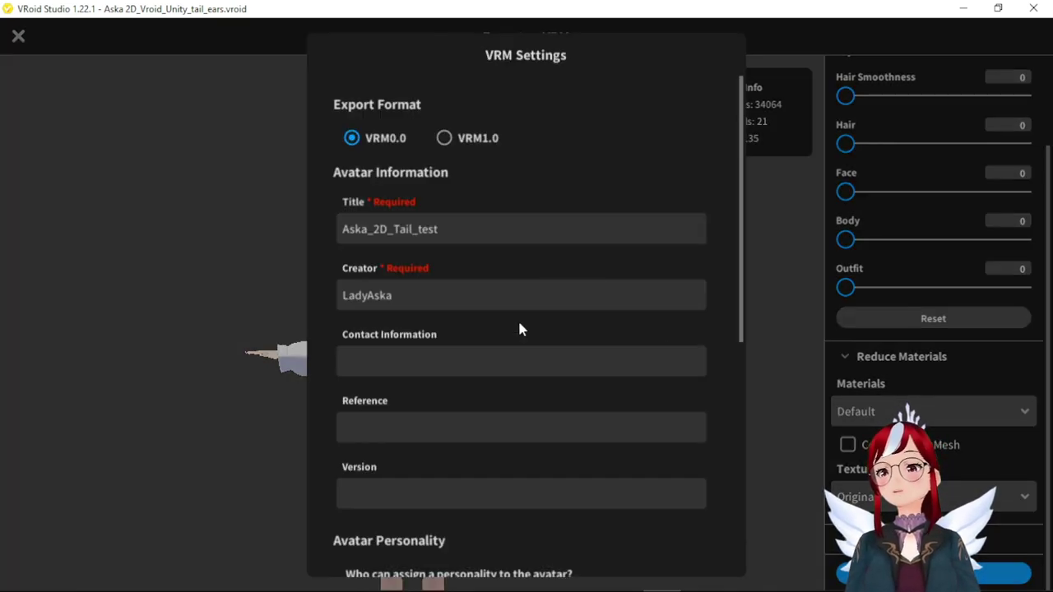
{"action": "scroll", "coordinate": [519, 340], "scroll_direction": "down", "scroll_amount": 3}
{"action": "scroll", "coordinate": [518, 349], "scroll_direction": "down", "scroll_amount": 3}
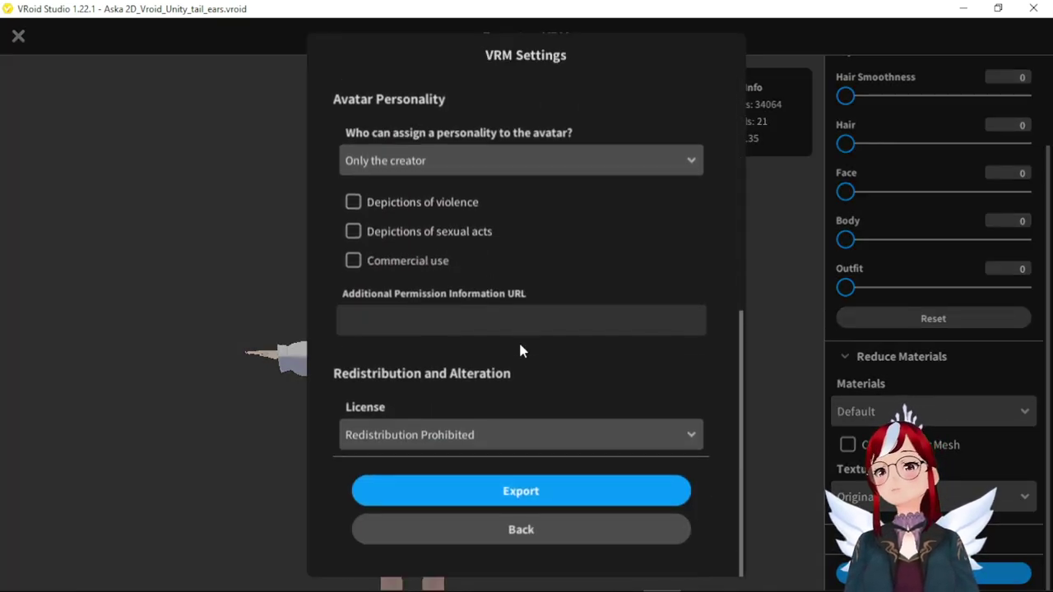
{"action": "left_click", "coordinate": [522, 489]}
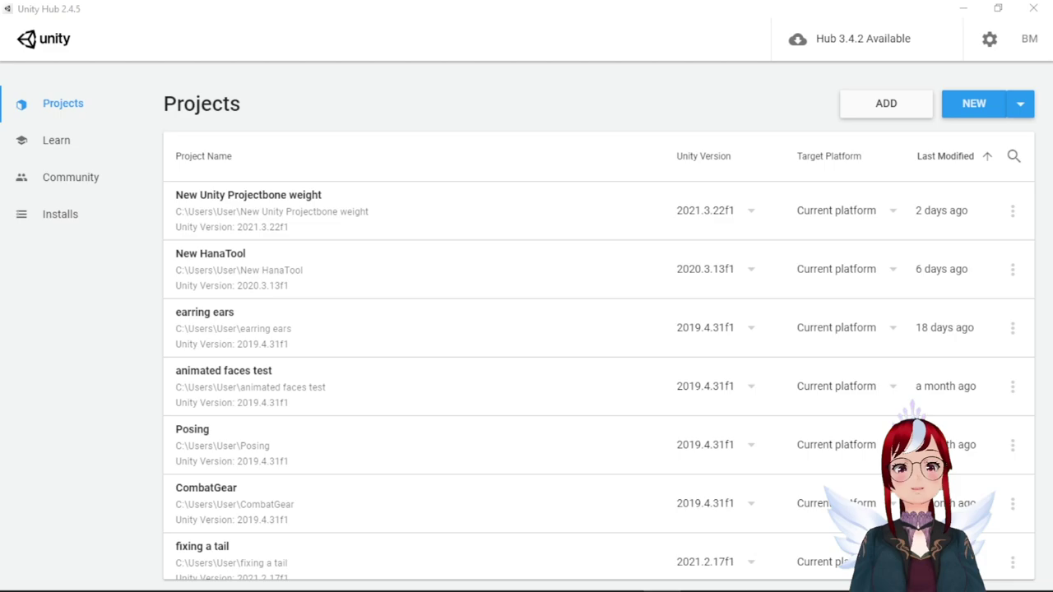
Step: Set up a new Unity 2021.3.22f1 3D project named 'New bone weight trans'
{"action": "left_click", "coordinate": [1025, 108]}
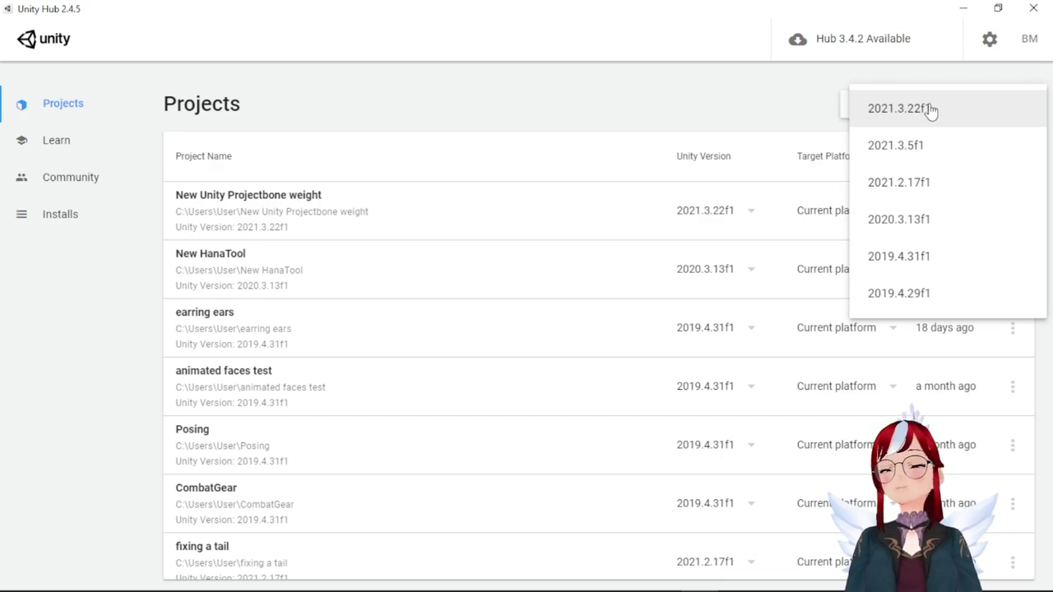
{"action": "left_click", "coordinate": [915, 112]}
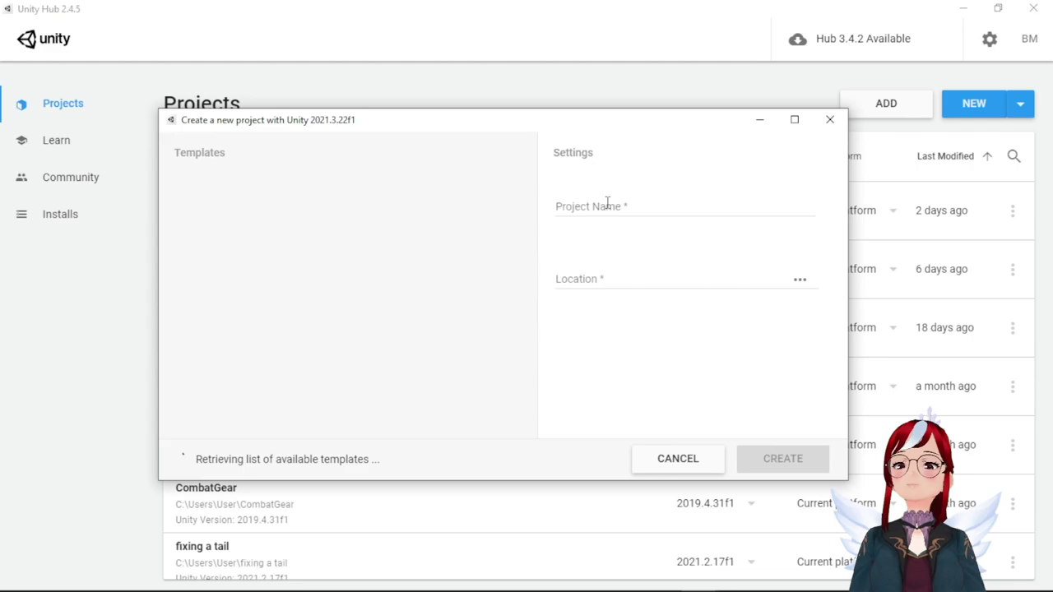
{"action": "left_click", "coordinate": [637, 205]}
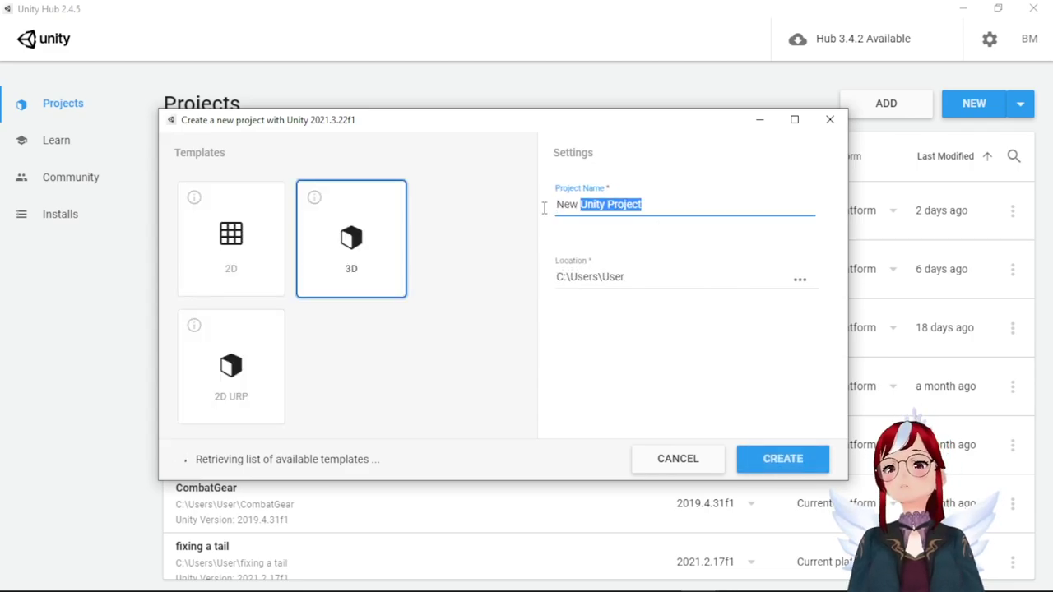
{"action": "key", "text": "ctrl+a"}
{"action": "key", "text": "BackSpace"}
{"action": "type", "text": "New bone weig"}
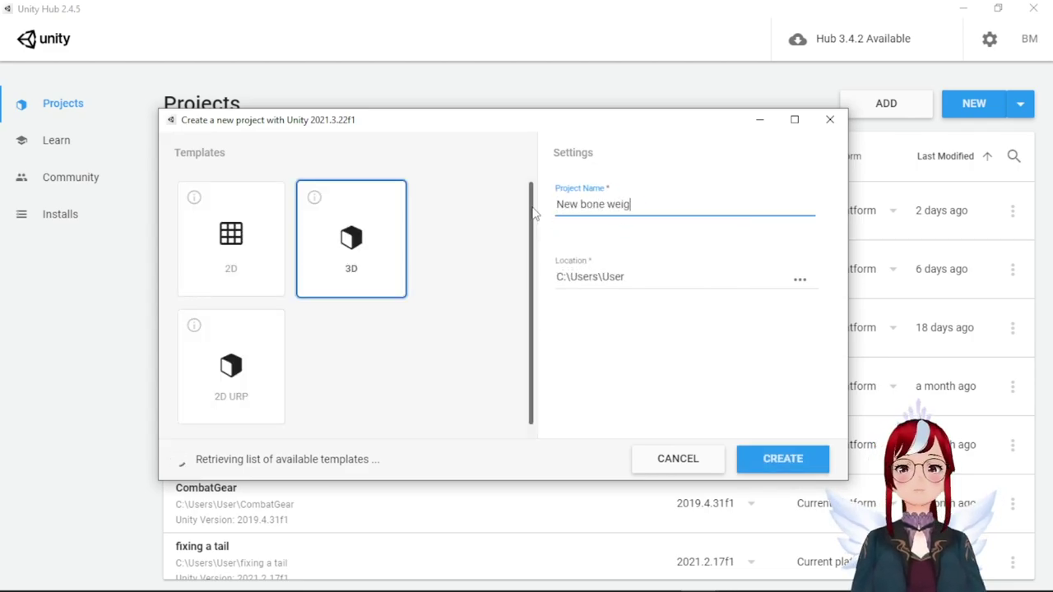
{"action": "type", "text": "ht trans"}
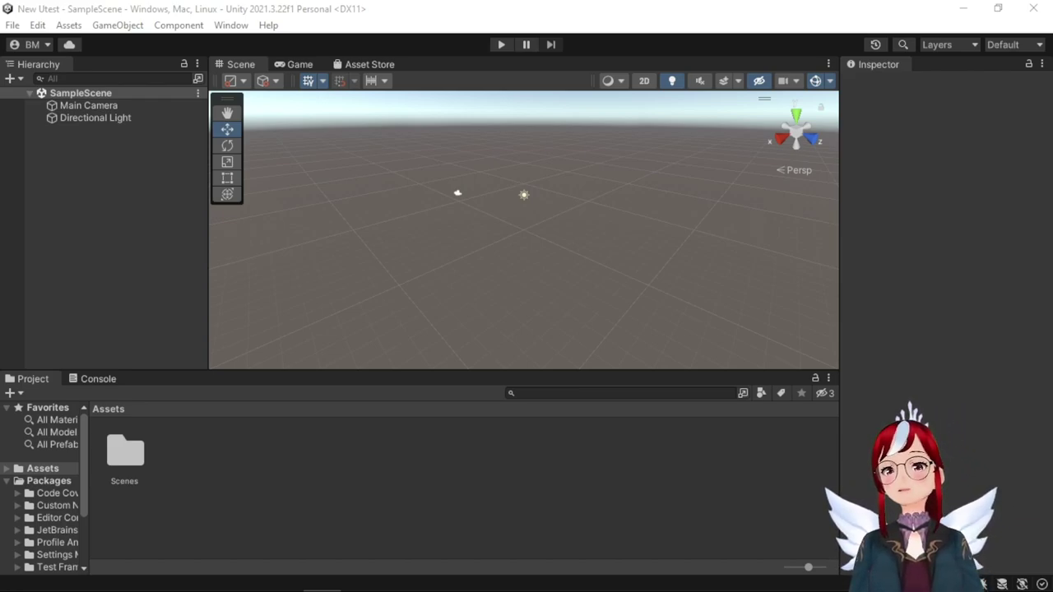
Step: Import the UniVRM custom package into the project
{"action": "left_click", "coordinate": [69, 26]}
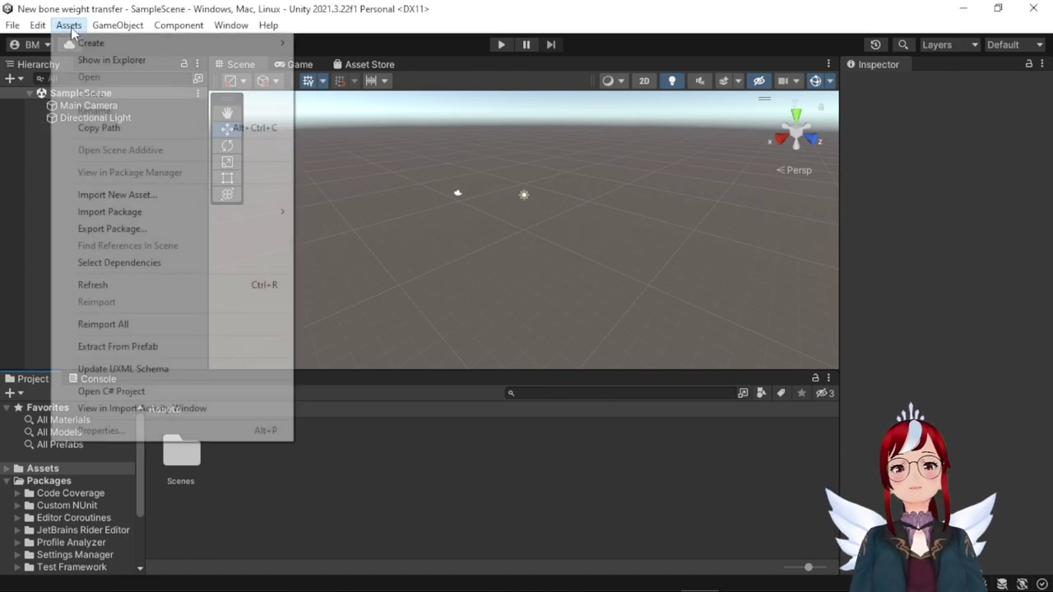
{"action": "mouse_move", "coordinate": [110, 212]}
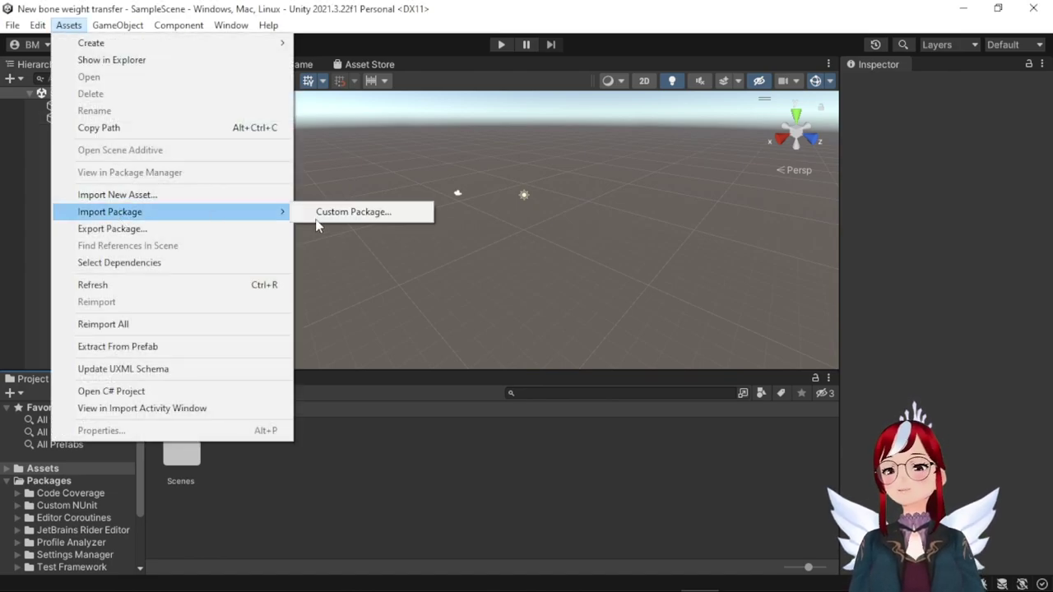
{"action": "left_click", "coordinate": [355, 215]}
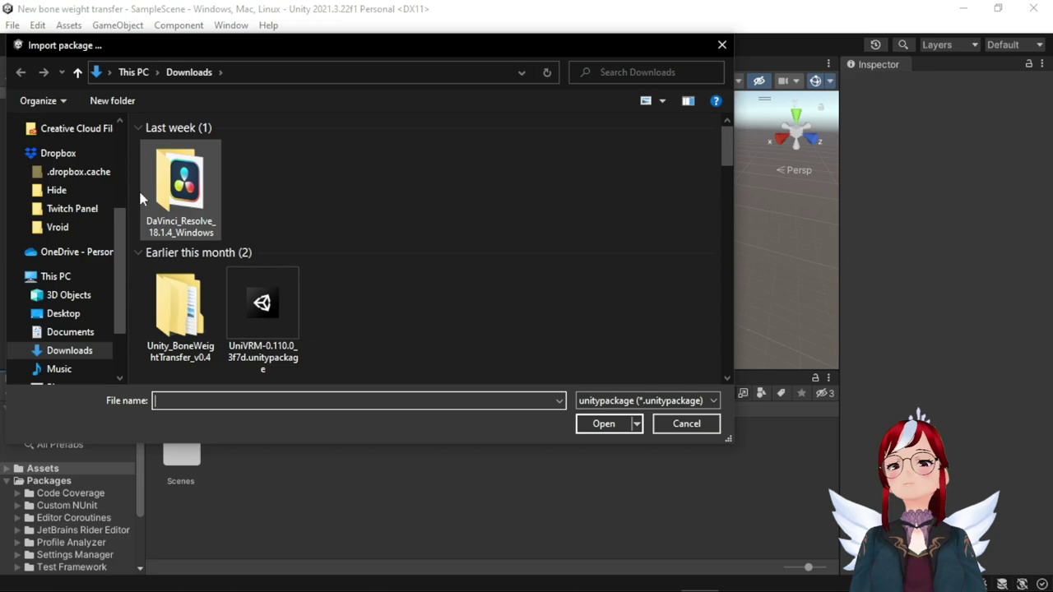
{"action": "scroll", "coordinate": [293, 212], "scroll_direction": "down", "scroll_amount": 3}
{"action": "scroll", "coordinate": [293, 211], "scroll_direction": "up", "scroll_amount": 3}
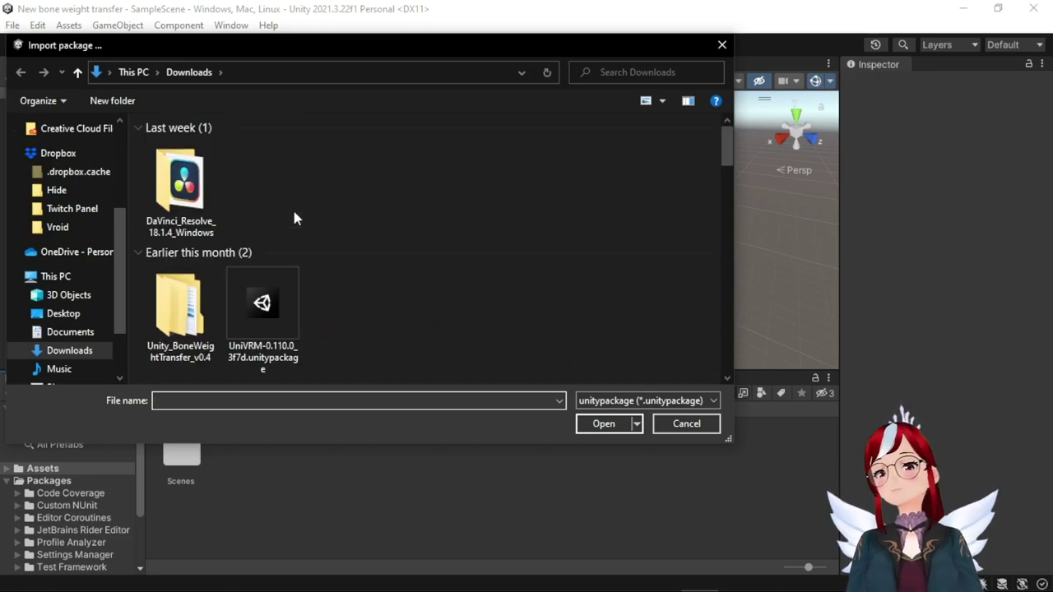
{"action": "left_click", "coordinate": [262, 317]}
{"action": "left_click", "coordinate": [604, 424]}
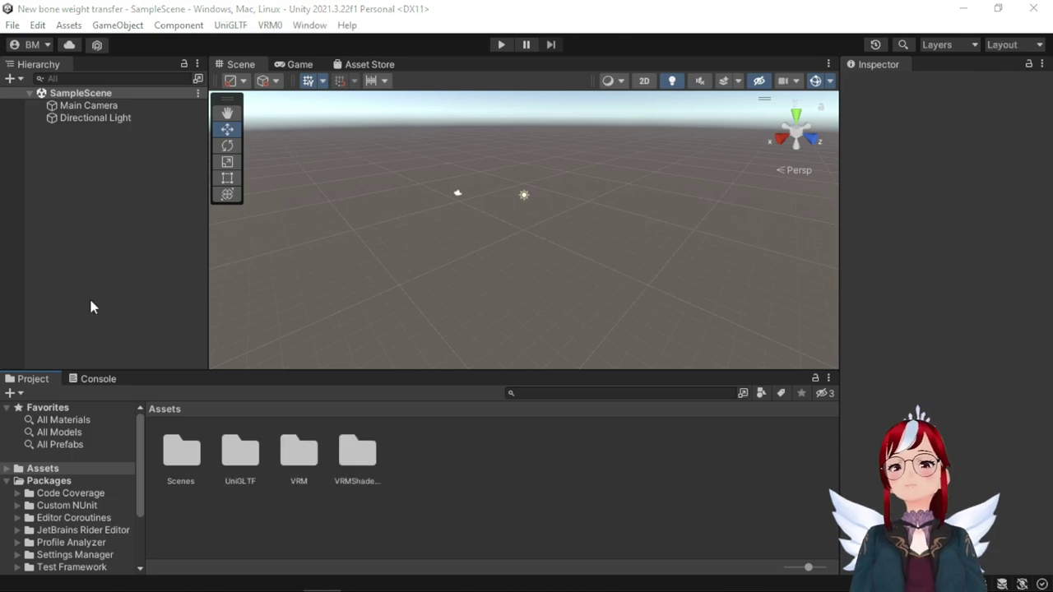
Step: Import BoneWeightTransfer.unitypackage from the Unity_BoneWeightTransfer_v0.4 folder
{"action": "left_click", "coordinate": [74, 29]}
{"action": "mouse_move", "coordinate": [110, 211]}
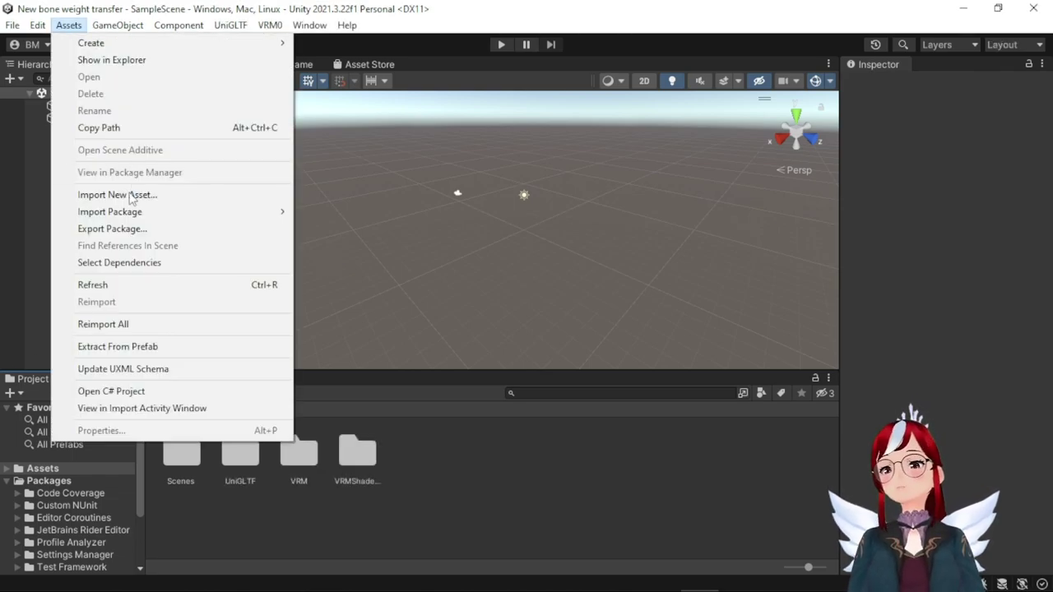
{"action": "left_click", "coordinate": [309, 216]}
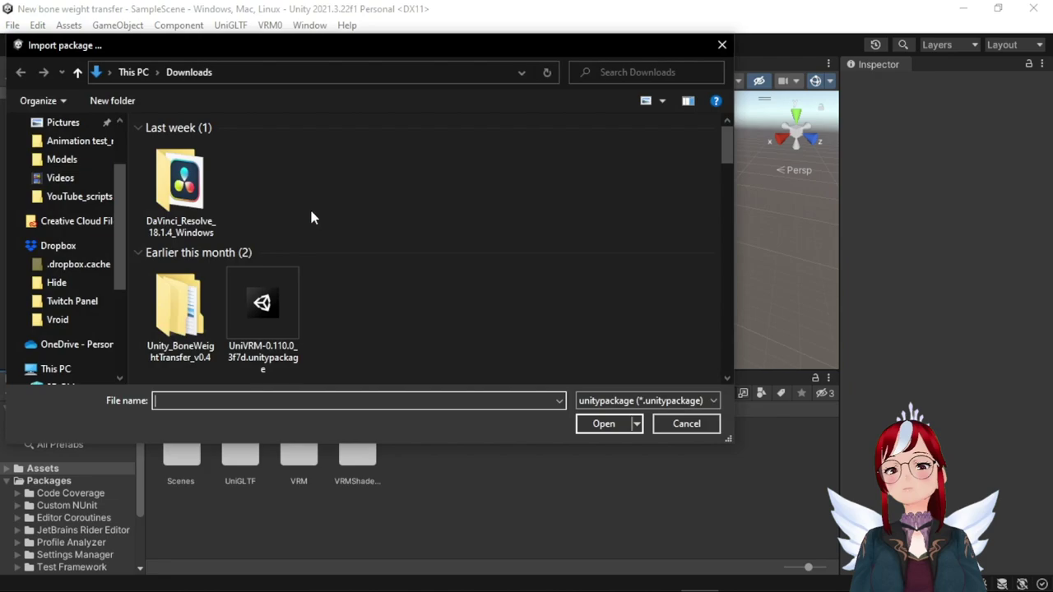
{"action": "scroll", "coordinate": [329, 210], "scroll_direction": "down", "scroll_amount": 2}
{"action": "scroll", "coordinate": [280, 198], "scroll_direction": "up", "scroll_amount": 2}
{"action": "double_click", "coordinate": [168, 299]}
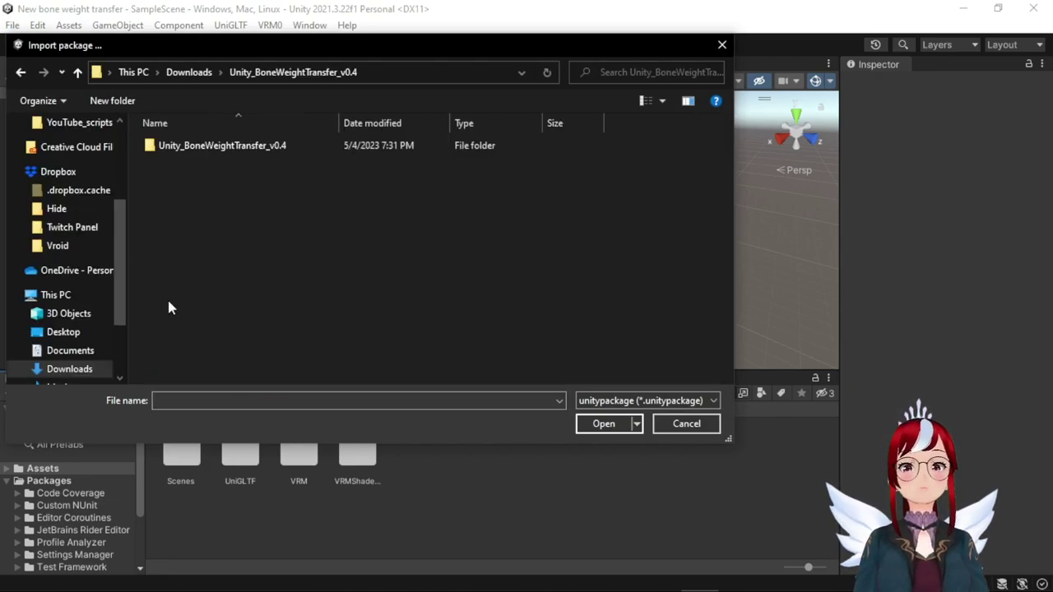
{"action": "double_click", "coordinate": [205, 145]}
{"action": "left_click", "coordinate": [207, 146]}
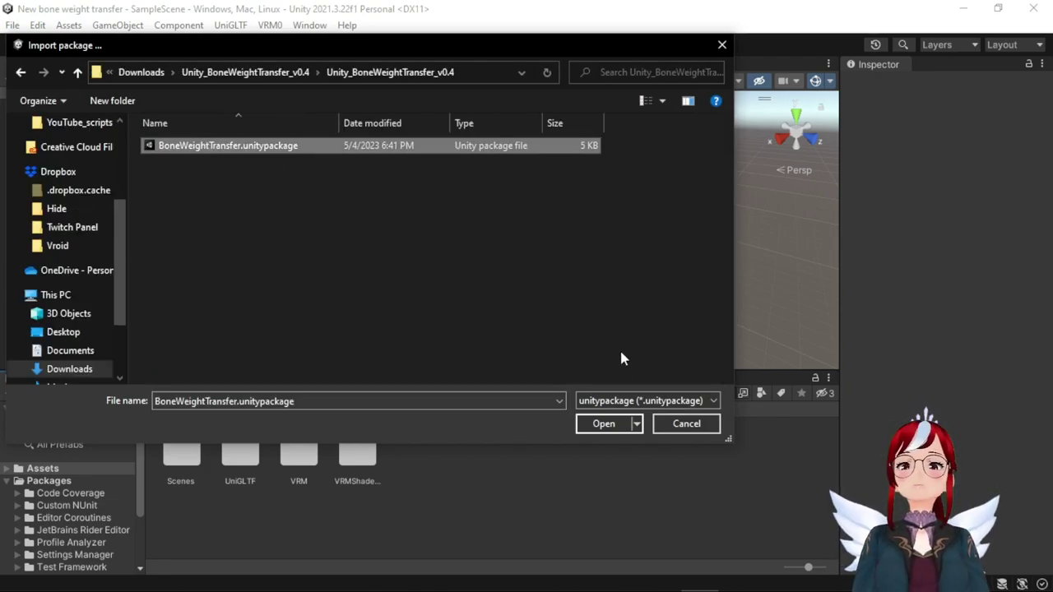
{"action": "left_click", "coordinate": [604, 425]}
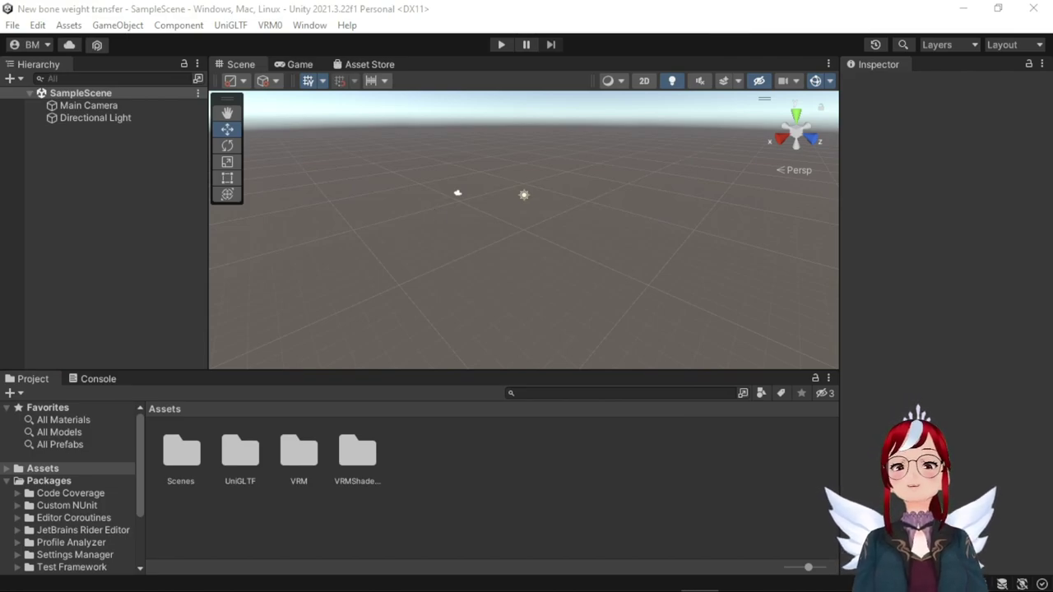
{"action": "left_click_drag", "start_coordinate": [501, 121], "coordinate": [584, 101]}
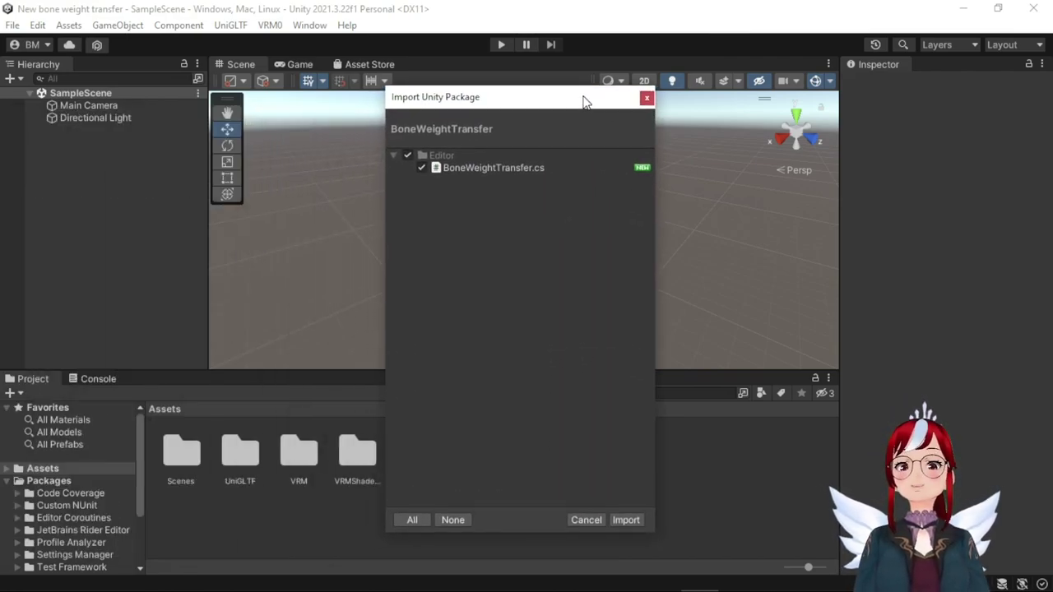
{"action": "left_click", "coordinate": [627, 522]}
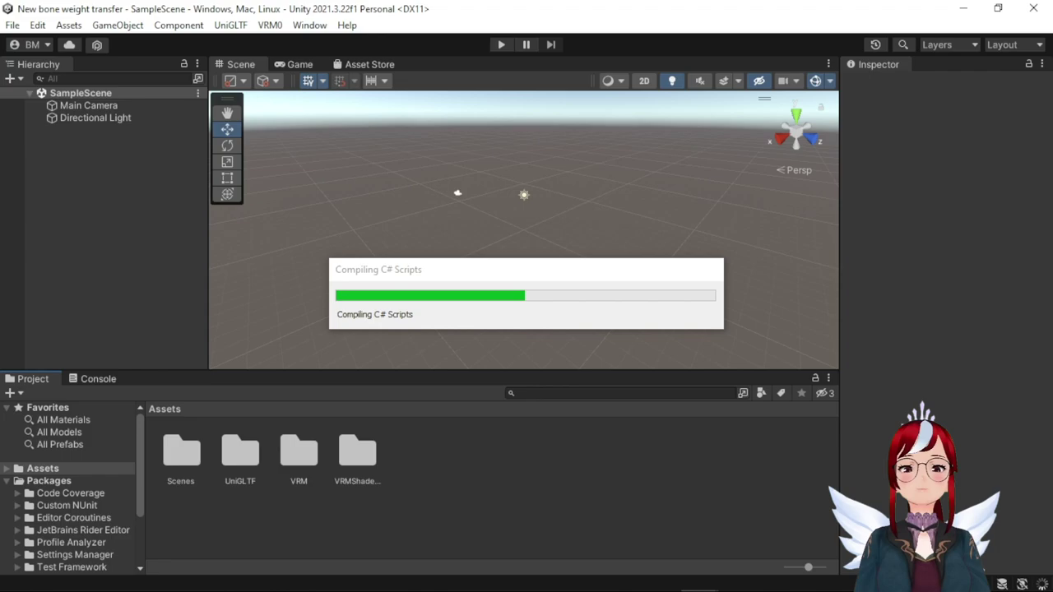
Step: Place the Aska_2D_Tailtest_up avatar in the scene and open the BoneWeightTransfer window
{"action": "key", "text": "alt+Tab"}
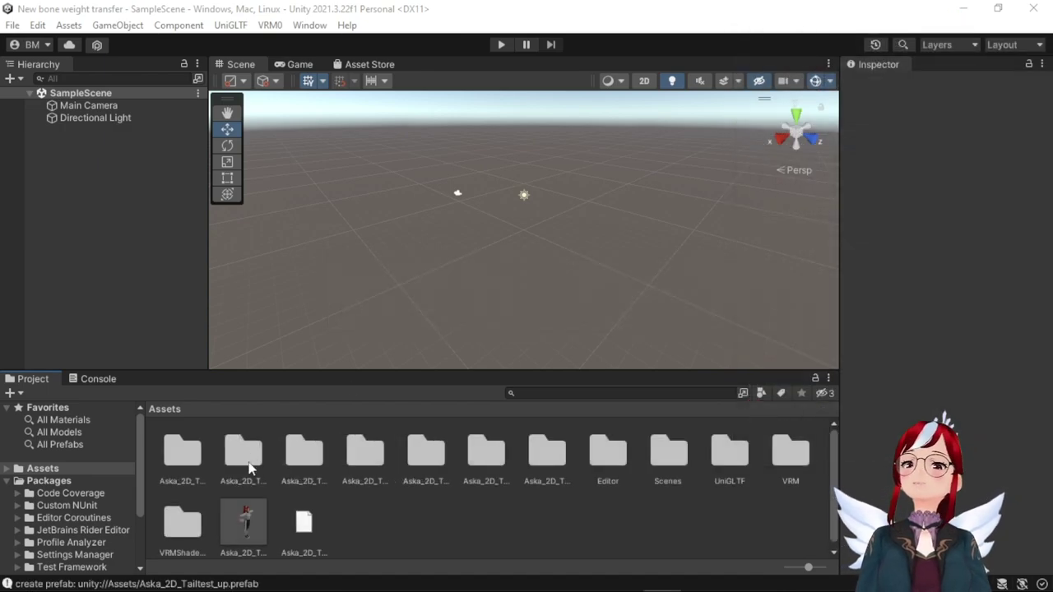
{"action": "left_click_drag", "start_coordinate": [125, 202], "coordinate": [127, 210]}
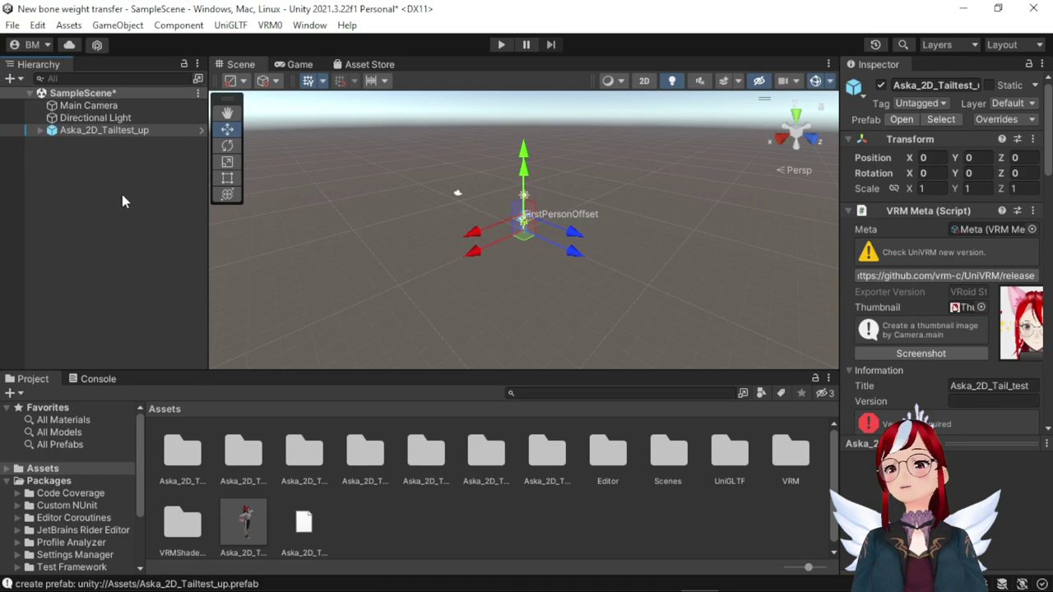
{"action": "left_click", "coordinate": [310, 27]}
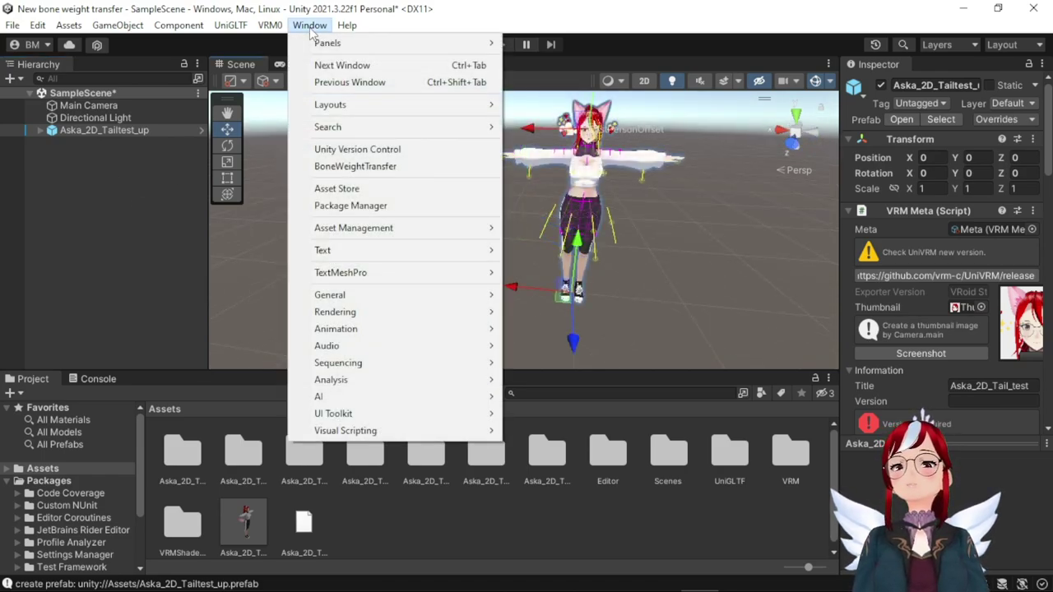
{"action": "left_click", "coordinate": [381, 171]}
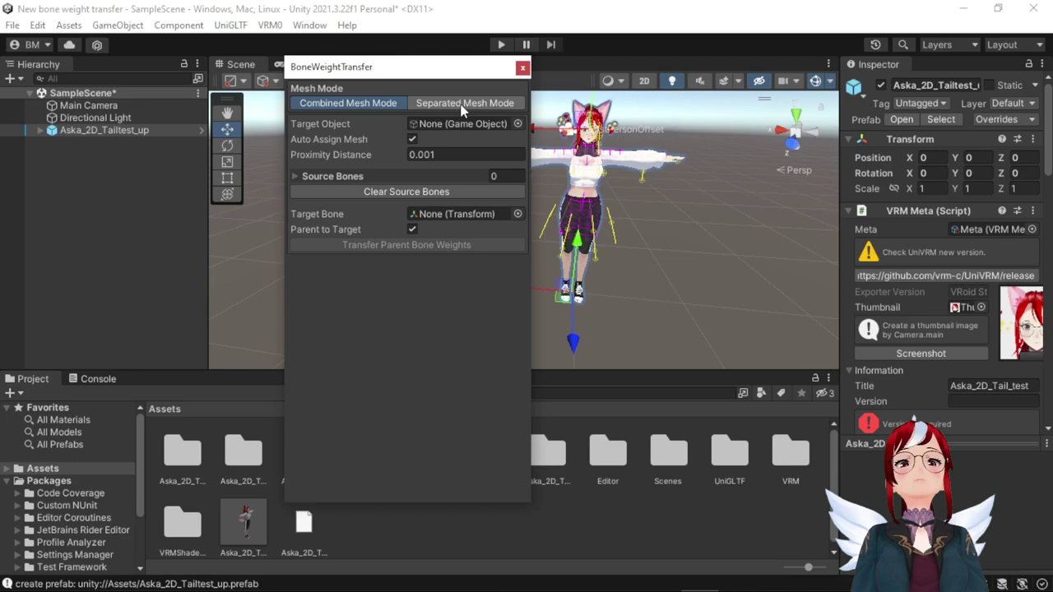
Step: Switch BoneWeightTransfer to Separated Mesh Mode, add an empty Target Objects slot, and dock it
{"action": "left_click", "coordinate": [464, 105]}
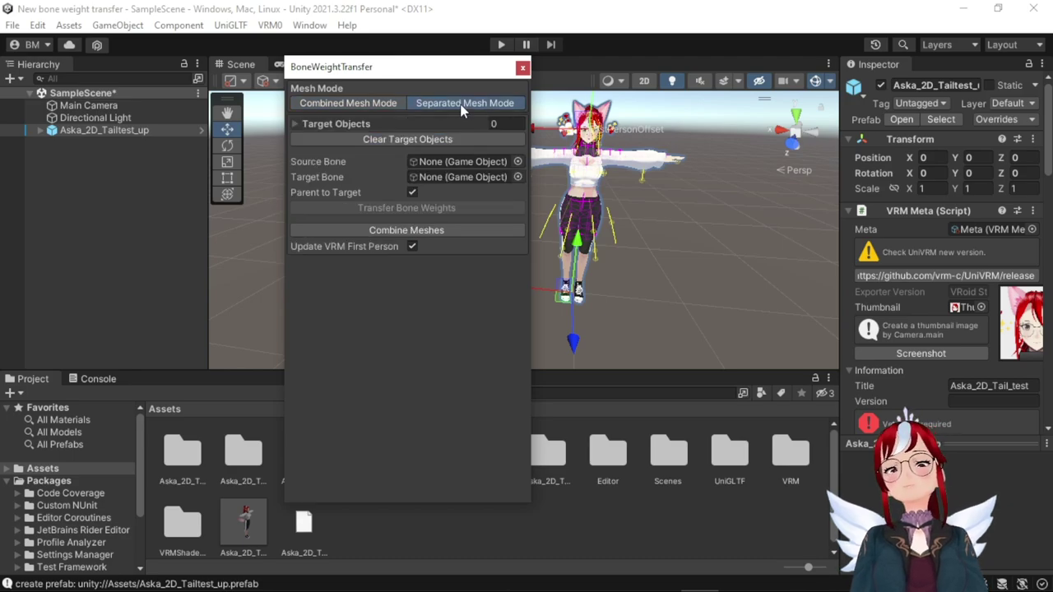
{"action": "left_click", "coordinate": [294, 124]}
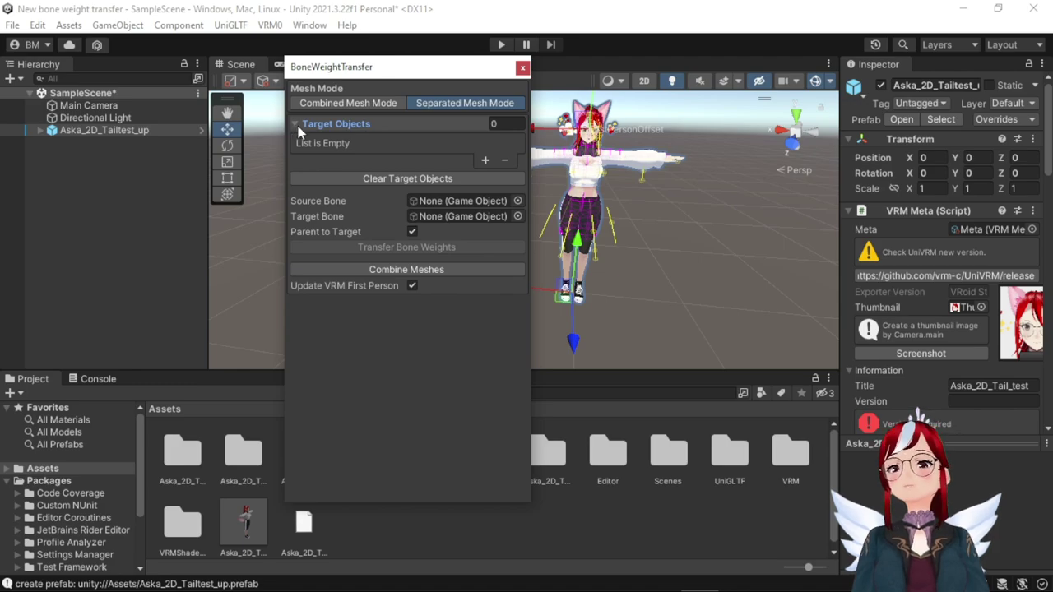
{"action": "left_click", "coordinate": [486, 161]}
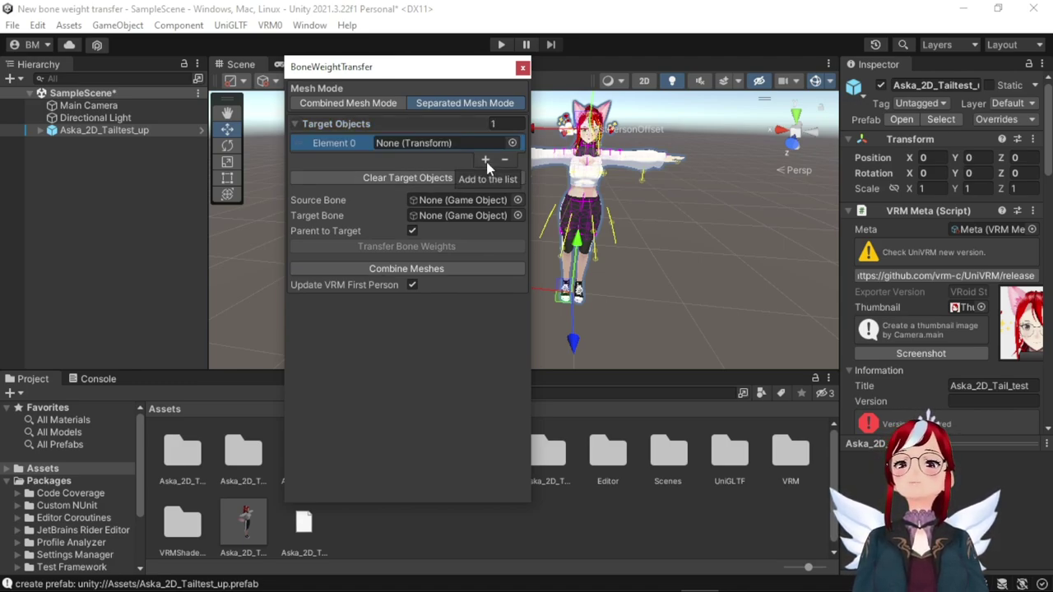
{"action": "mouse_move", "coordinate": [381, 65]}
{"action": "left_mouse_down"}
{"action": "mouse_move", "coordinate": [927, 53]}
{"action": "mouse_move", "coordinate": [877, 48]}
{"action": "left_mouse_up"}
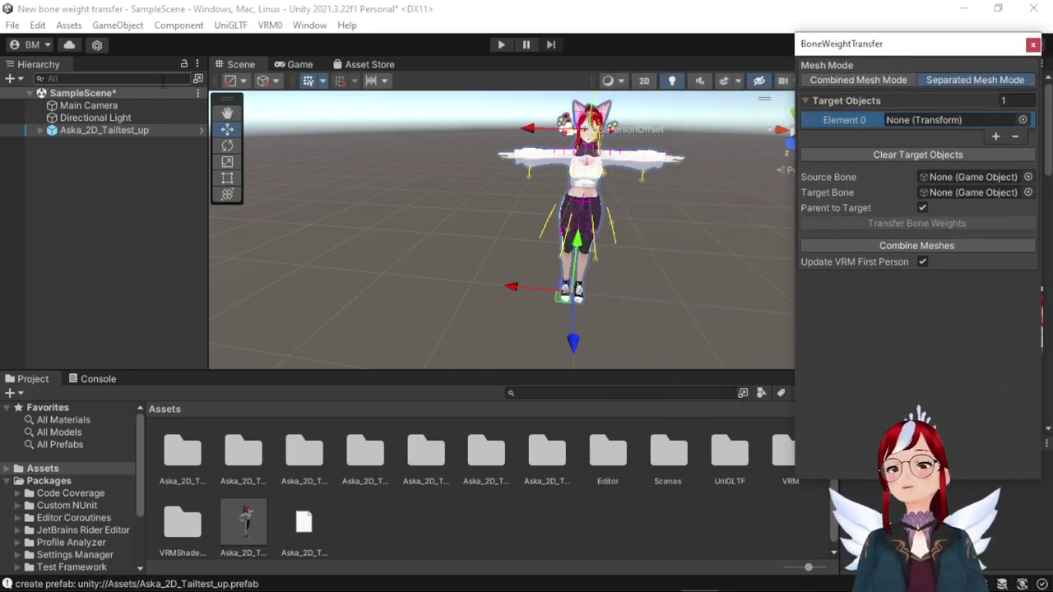
{"action": "mouse_move", "coordinate": [488, 152]}
{"action": "left_mouse_down", "text": "alt"}
{"action": "mouse_move", "coordinate": [617, 193]}
{"action": "mouse_move", "coordinate": [523, 215]}
{"action": "left_mouse_up", "text": "alt"}
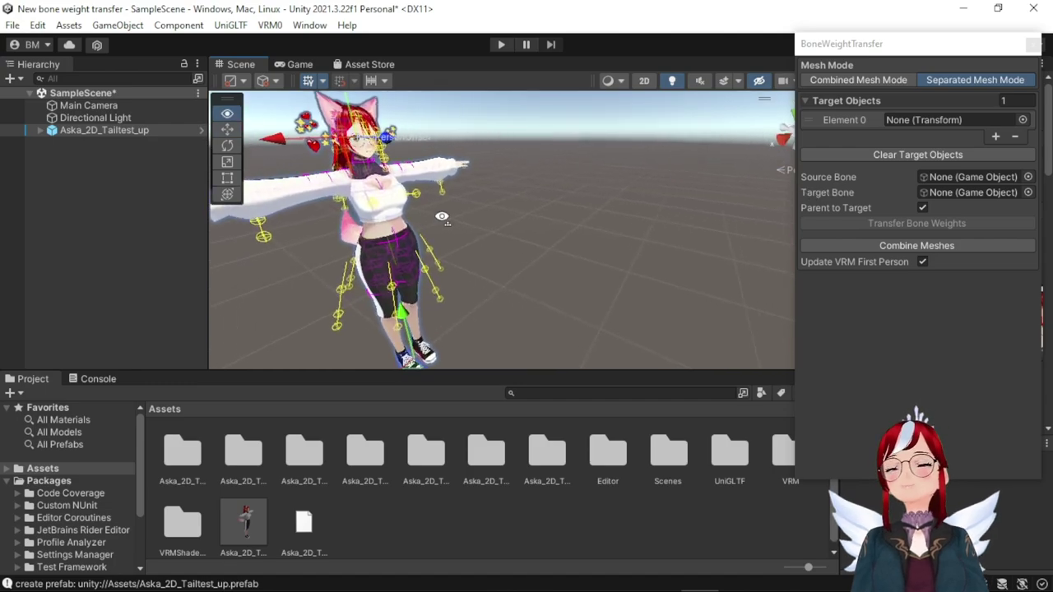
Step: Frame the character in view and open the avatar prefab for editing
{"action": "scroll", "coordinate": [523, 216], "scroll_direction": "up", "scroll_amount": 3}
{"action": "key", "text": "f"}
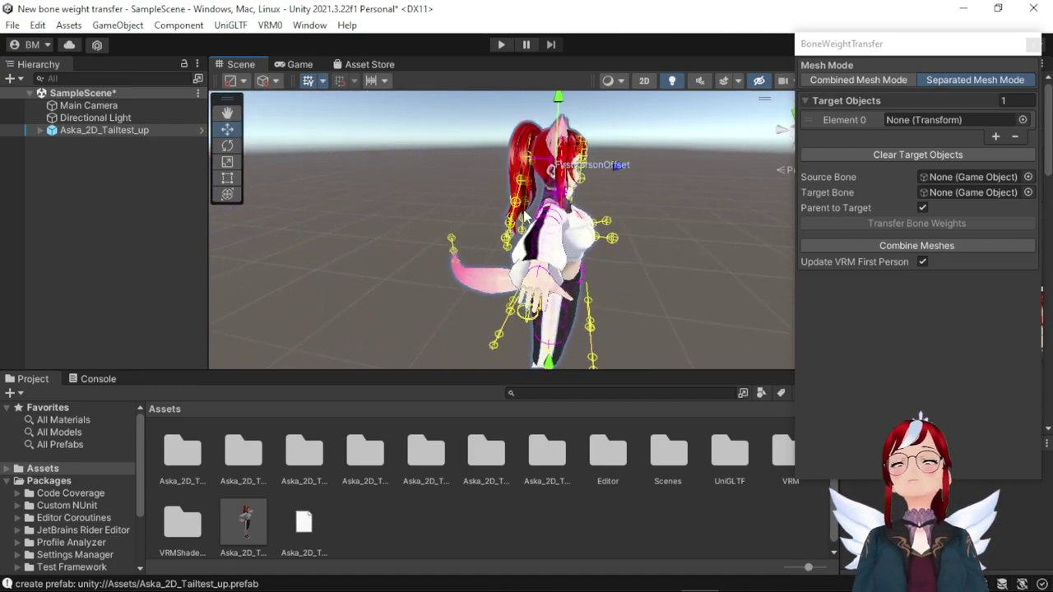
{"action": "scroll", "coordinate": [524, 215], "scroll_direction": "up", "scroll_amount": 3}
{"action": "scroll", "coordinate": [524, 215], "scroll_direction": "down", "scroll_amount": 2}
{"action": "scroll", "coordinate": [525, 216], "scroll_direction": "up", "scroll_amount": 2}
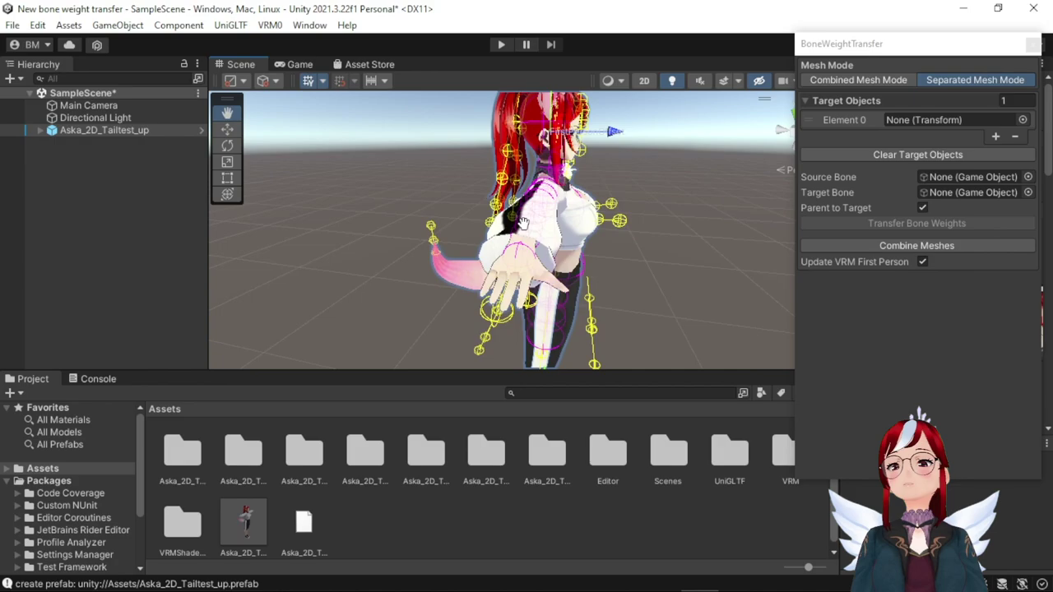
{"action": "middle_click_drag", "start_coordinate": [523, 247], "coordinate": [511, 203]}
{"action": "left_click", "coordinate": [202, 130]}
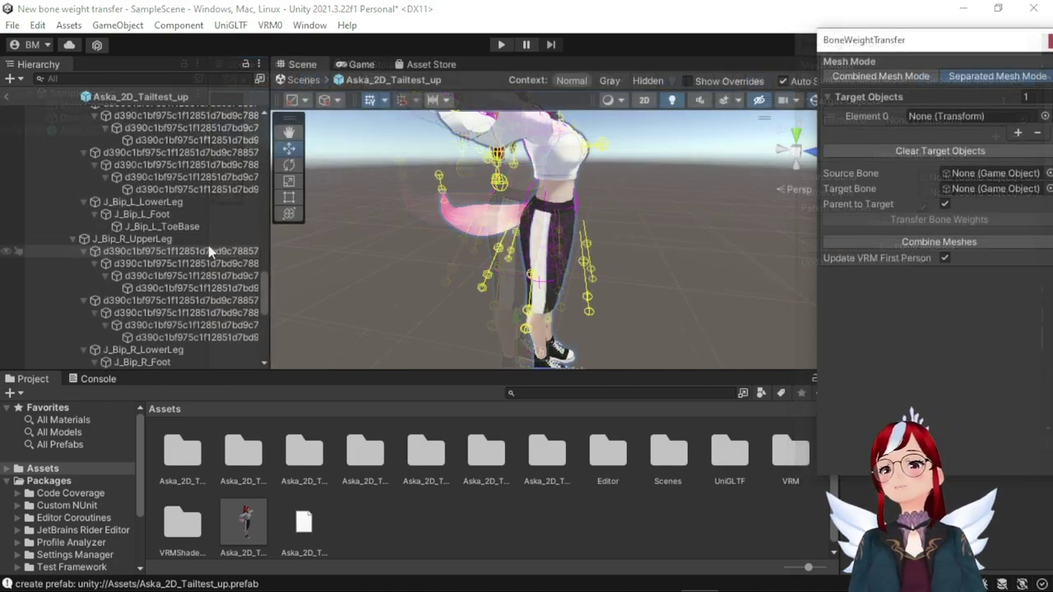
{"action": "scroll", "coordinate": [208, 246], "scroll_direction": "down", "scroll_amount": 5}
{"action": "scroll", "coordinate": [157, 225], "scroll_direction": "up", "scroll_amount": 4}
Step: Step through the hair pieces from Hair001 to find the tail, Hair027
{"action": "left_click", "coordinate": [97, 260]}
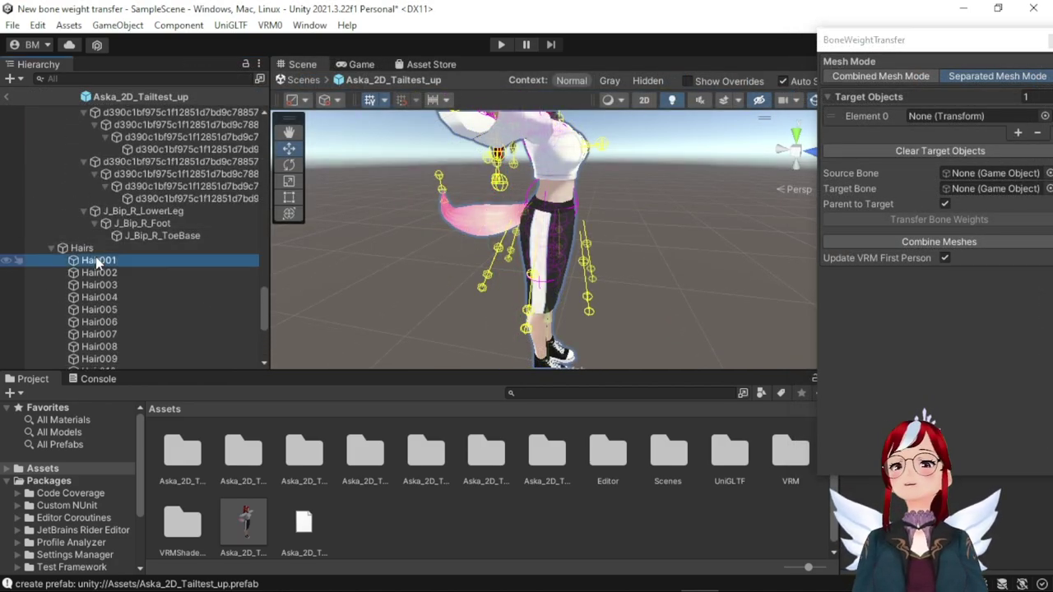
{"action": "scroll", "coordinate": [374, 228], "scroll_direction": "down", "scroll_amount": 2}
{"action": "scroll", "coordinate": [381, 228], "scroll_direction": "down", "scroll_amount": 2}
{"action": "scroll", "coordinate": [381, 229], "scroll_direction": "down", "scroll_amount": 2}
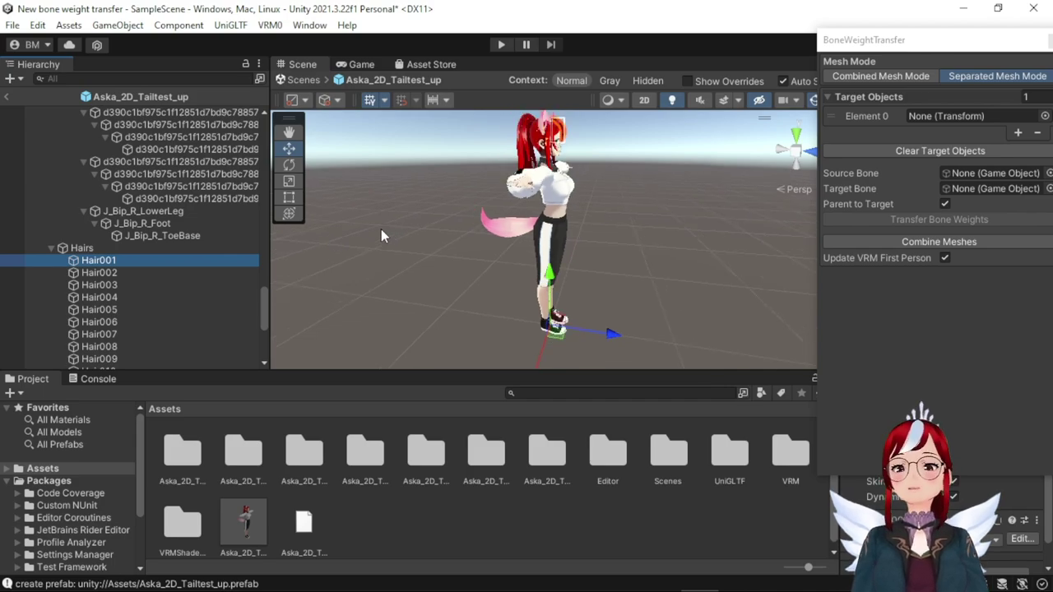
{"action": "key", "text": "Down"}
{"action": "key", "text": "Down"}
{"action": "key", "text": "Down"}
{"action": "key", "text": "Down"}
{"action": "key", "text": "Down"}
{"action": "key", "text": "Down"}
{"action": "key", "text": "Down"}
{"action": "key", "text": "Down"}
{"action": "key", "text": "Down"}
{"action": "key", "text": "Down"}
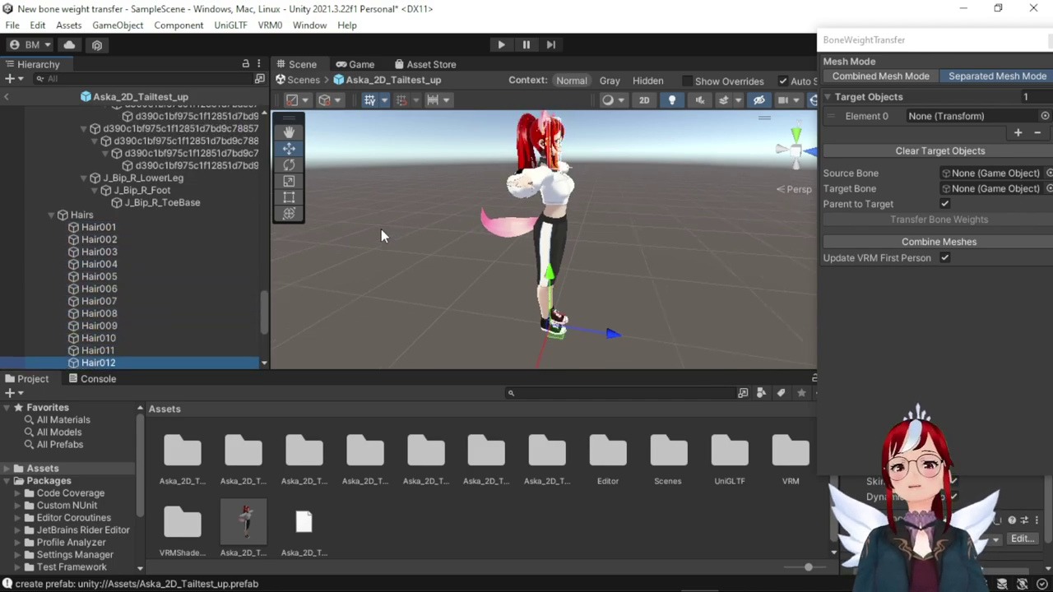
{"action": "key", "text": "Down"}
{"action": "key", "text": "Down"}
{"action": "key", "text": "Down"}
{"action": "key", "text": "Down"}
{"action": "key", "text": "Down"}
{"action": "key", "text": "Down"}
{"action": "key", "text": "Down"}
{"action": "key", "text": "Down"}
{"action": "key", "text": "Down"}
{"action": "key", "text": "Down"}
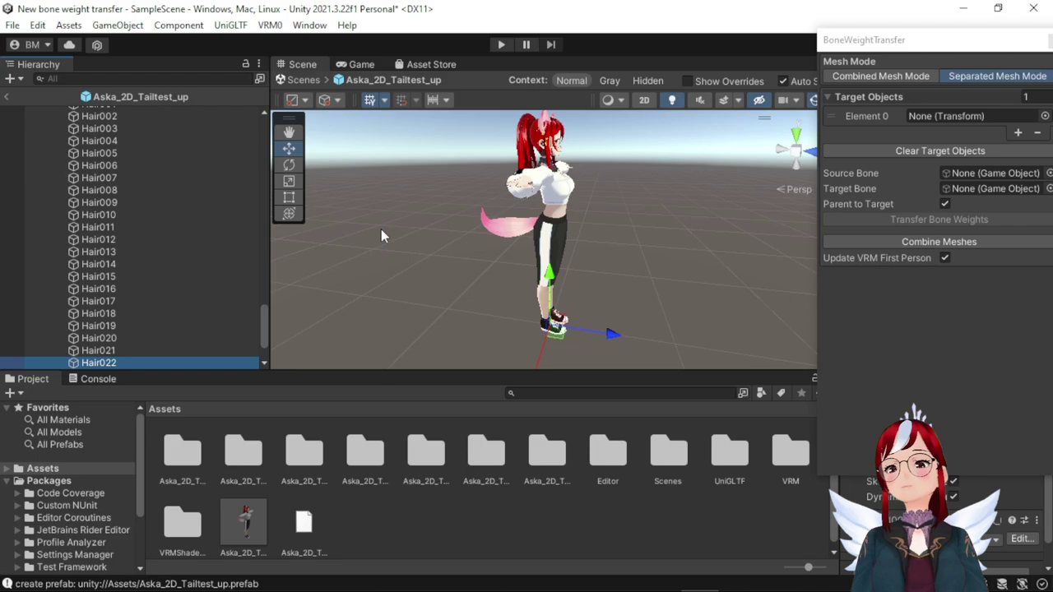
{"action": "key", "text": "Down"}
{"action": "key", "text": "Down"}
{"action": "key", "text": "Down"}
{"action": "key", "text": "Down"}
{"action": "key", "text": "Down"}
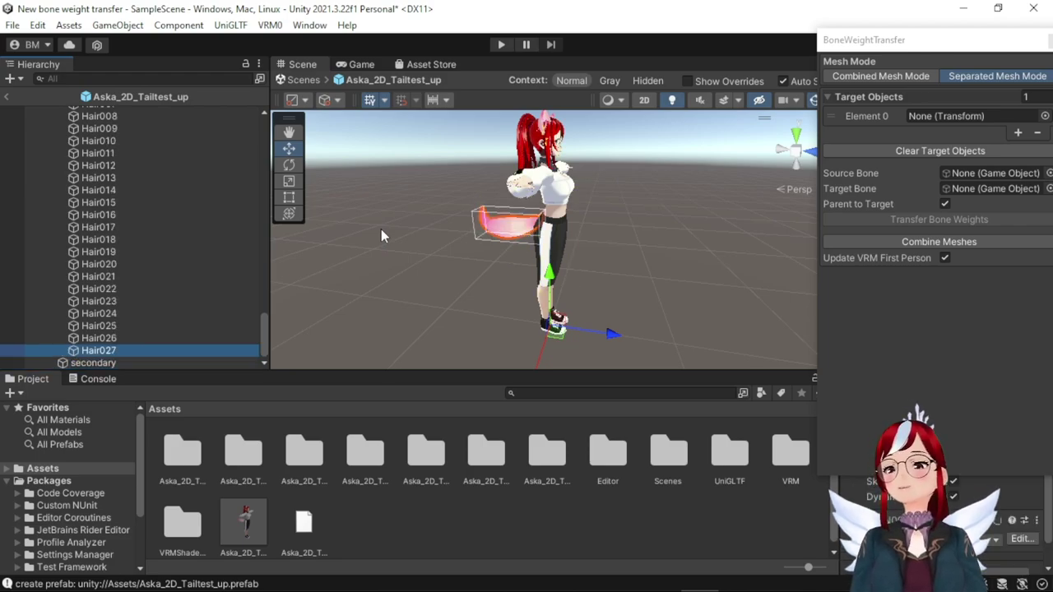
{"action": "left_click", "coordinate": [92, 180]}
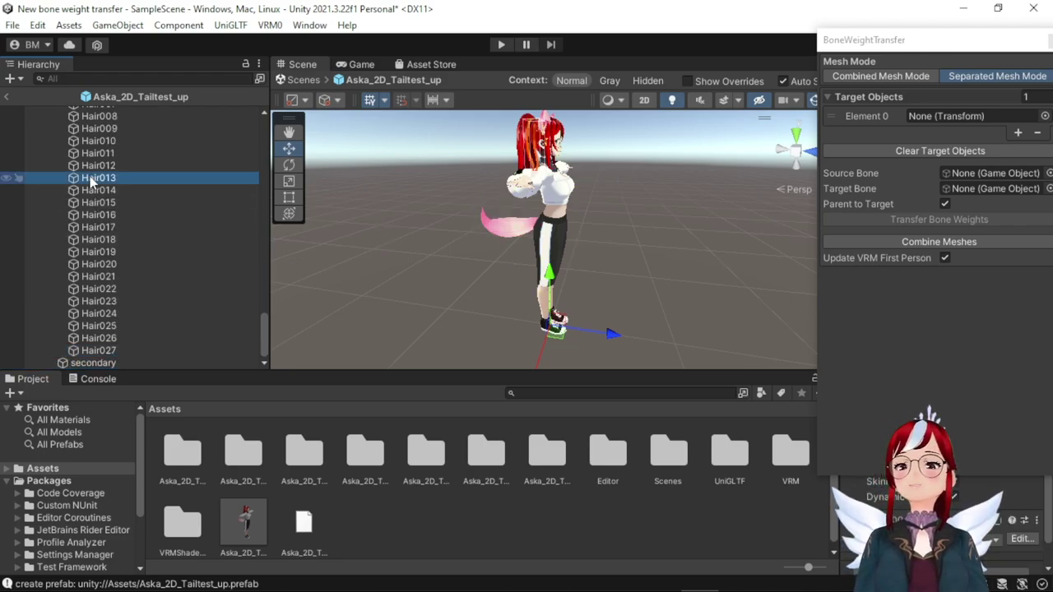
{"action": "left_click", "coordinate": [500, 231]}
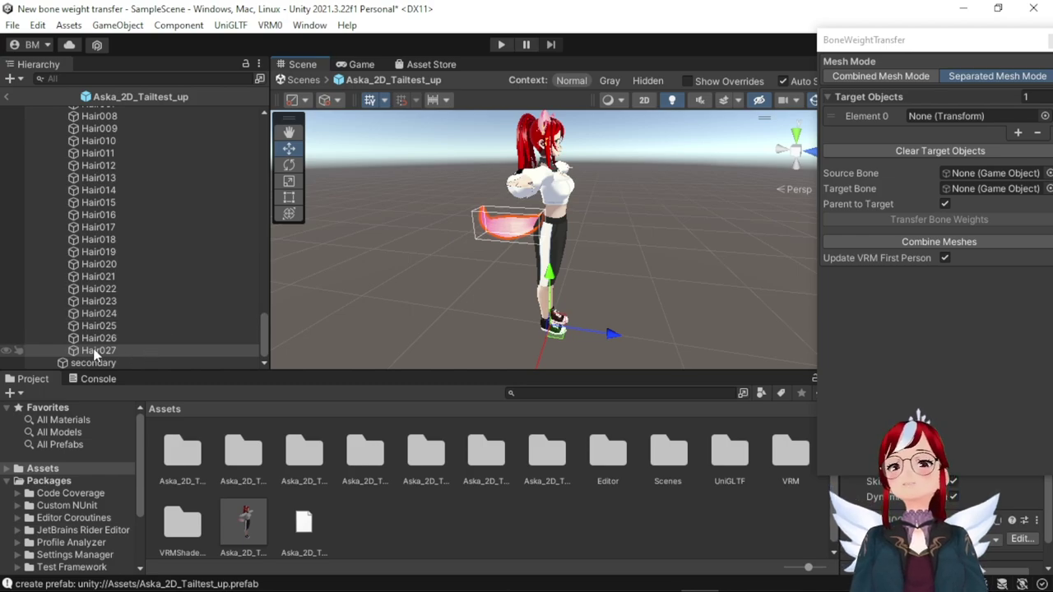
{"action": "left_click_drag", "start_coordinate": [112, 350], "coordinate": [417, 295]}
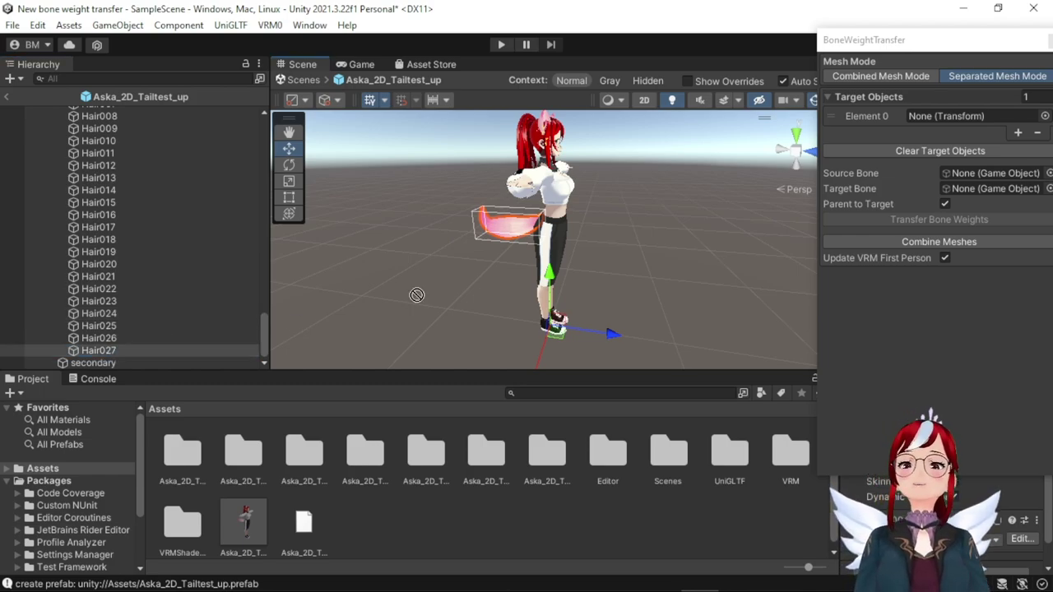
Step: Put Hair027 into the target list and set the source bone to J_Bip_C_Head
{"action": "left_click_drag", "start_coordinate": [801, 125], "coordinate": [914, 116]}
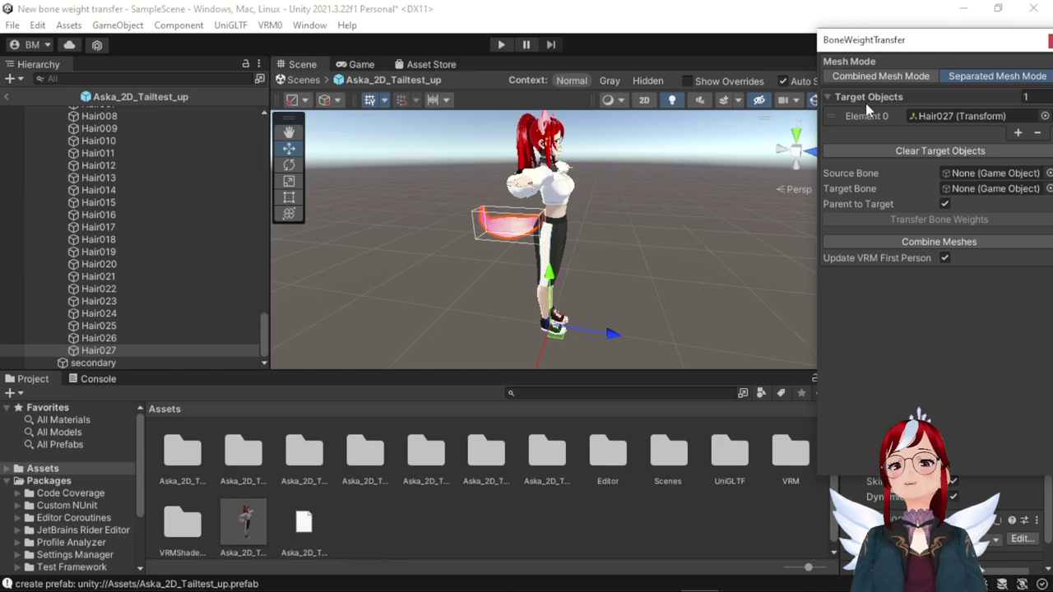
{"action": "left_click_drag", "start_coordinate": [905, 41], "coordinate": [839, 28]}
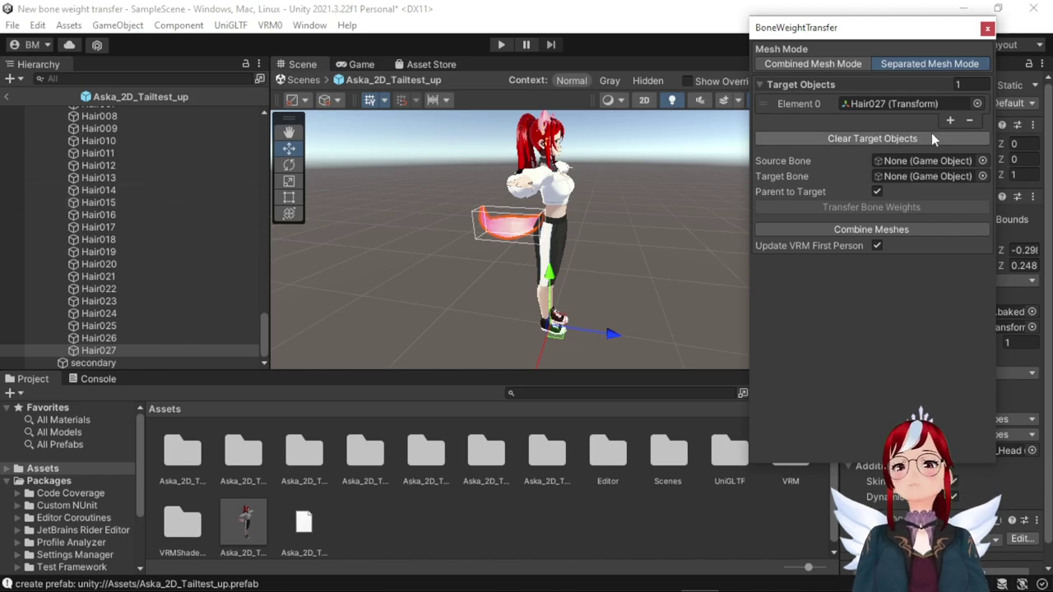
{"action": "left_click", "coordinate": [981, 161]}
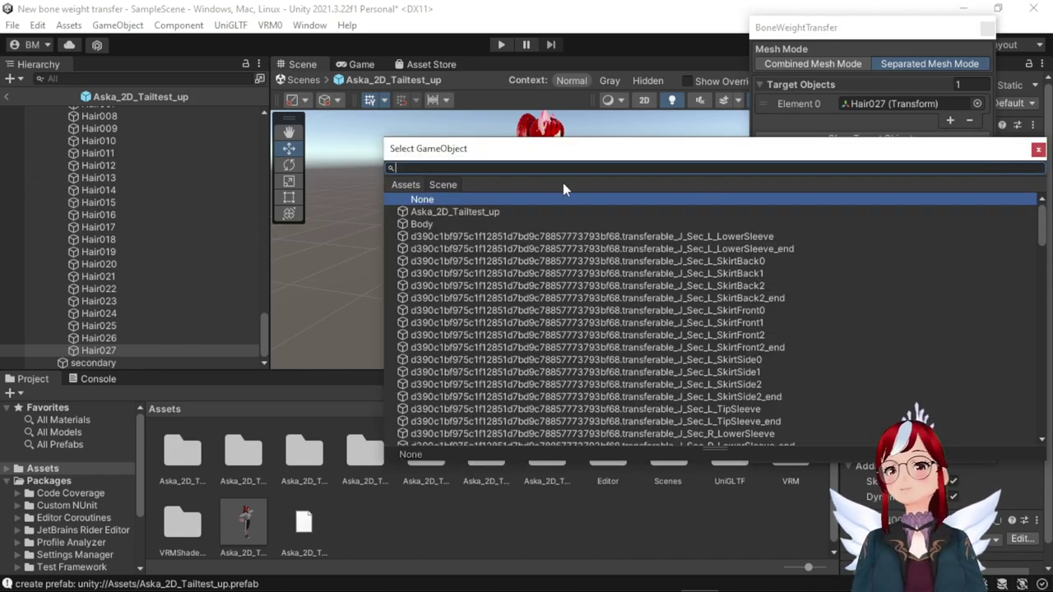
{"action": "type", "text": "head"}
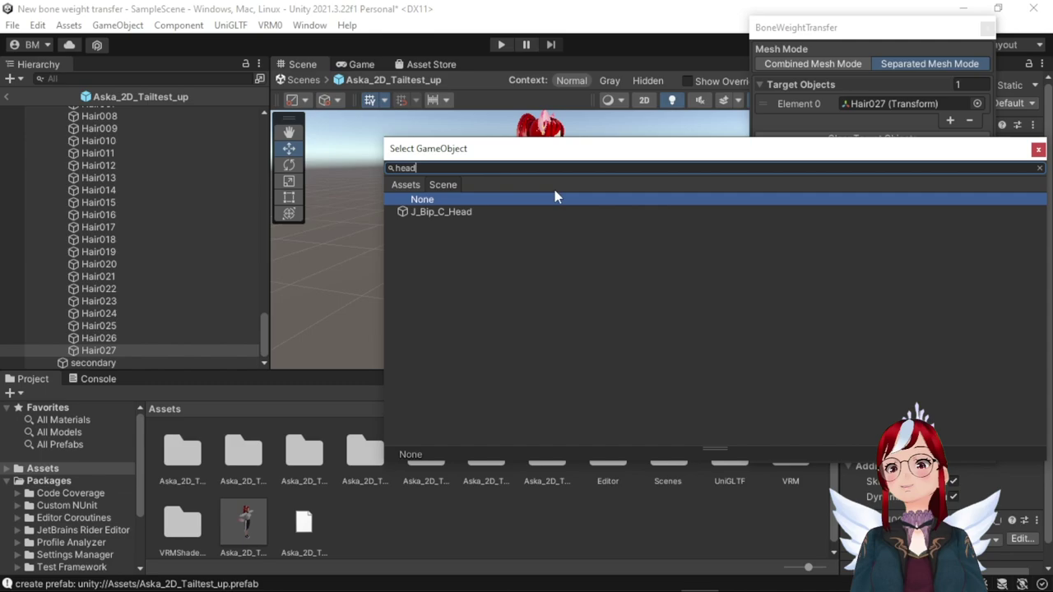
{"action": "left_click", "coordinate": [464, 212]}
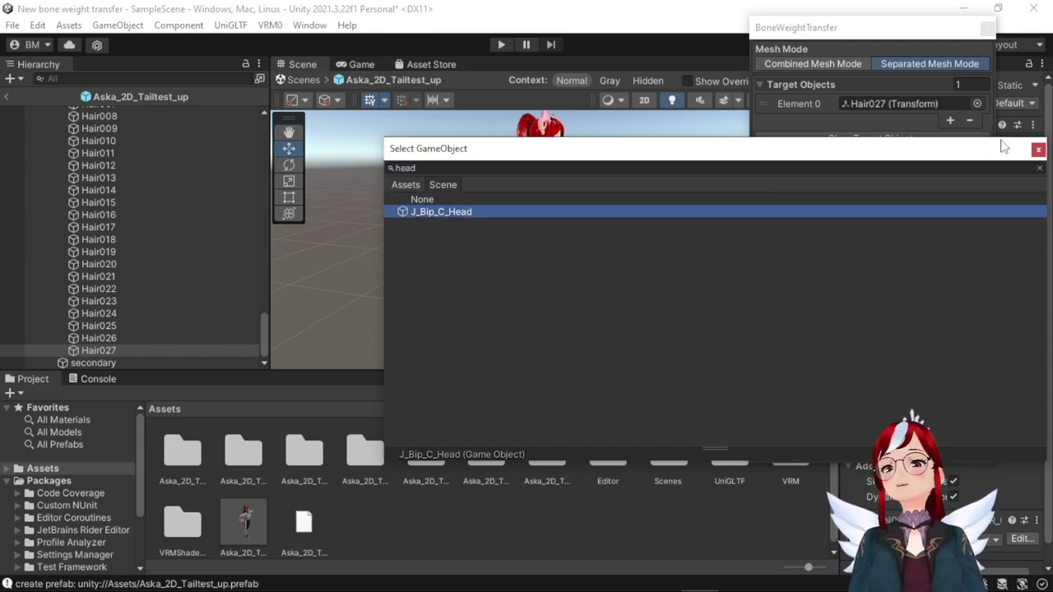
{"action": "left_click", "coordinate": [1037, 151]}
Step: Set the target bone to J_Bip_C_Hips and transfer the weights
{"action": "left_click", "coordinate": [984, 177]}
{"action": "type", "text": "hip"}
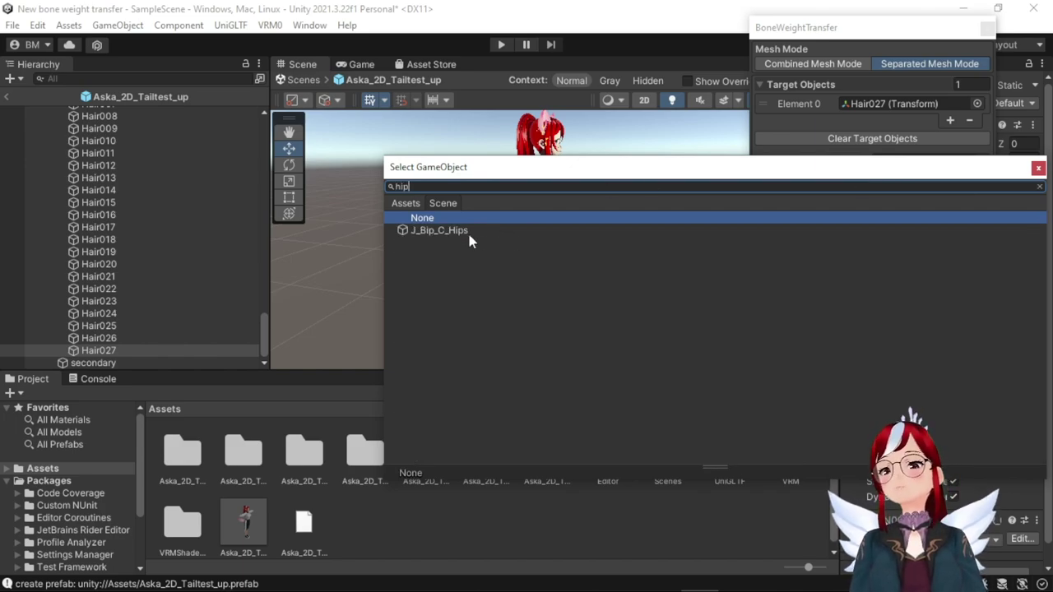
{"action": "left_click", "coordinate": [465, 234]}
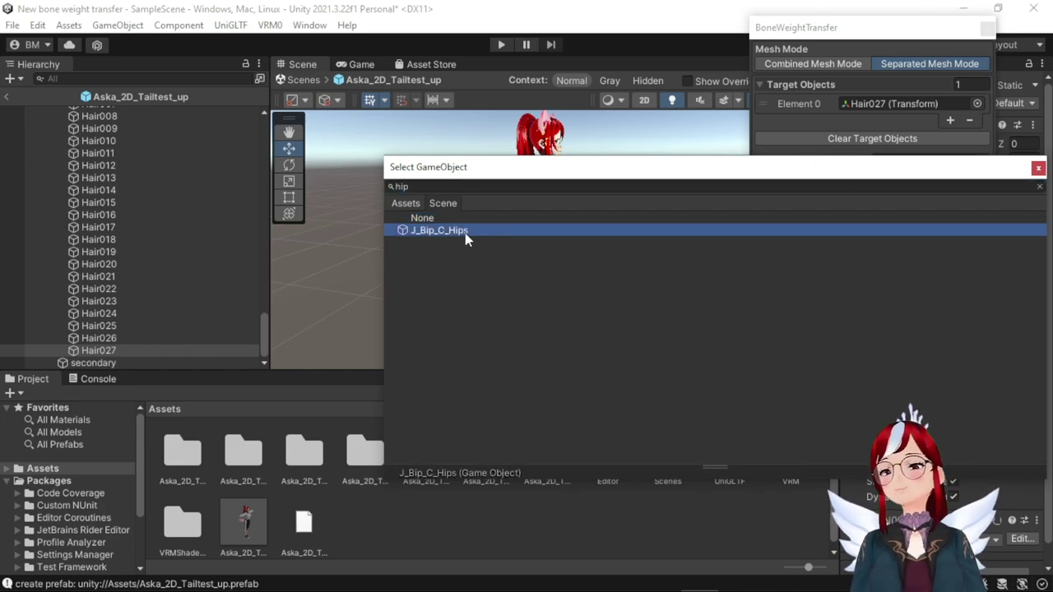
{"action": "left_click", "coordinate": [1038, 170]}
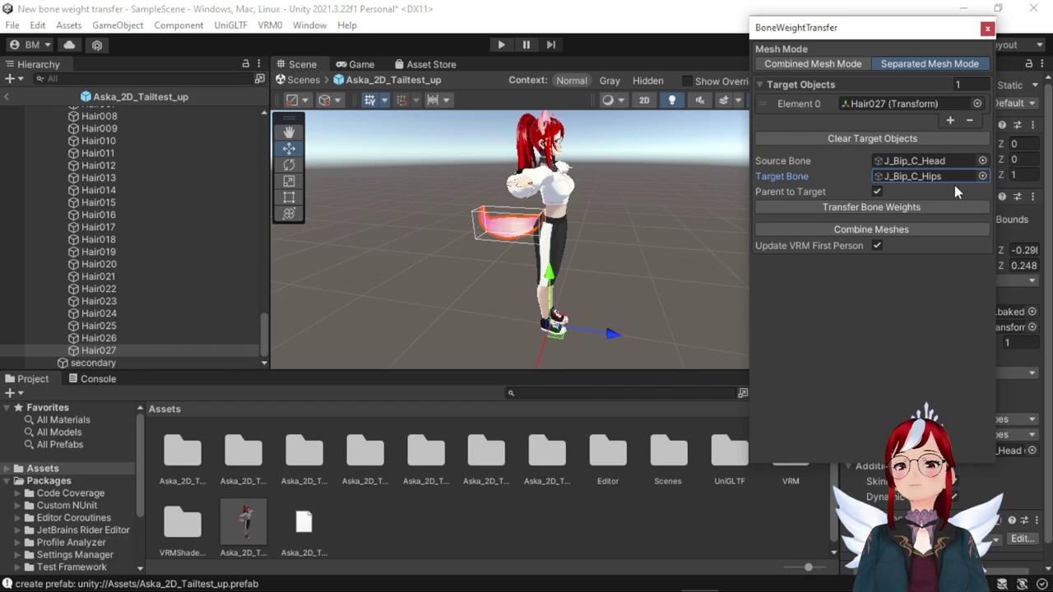
{"action": "left_click", "coordinate": [870, 206]}
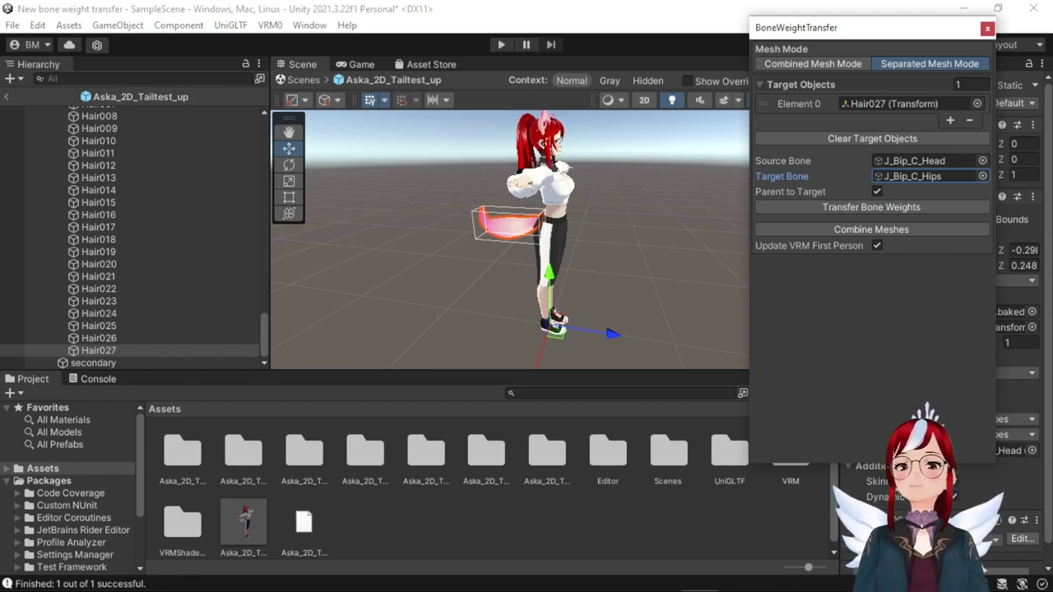
Step: Close the BoneWeightTransfer tool and collapse the custom-item branches under the head bone
{"action": "left_click", "coordinate": [988, 30]}
{"action": "mouse_move", "coordinate": [132, 276]}
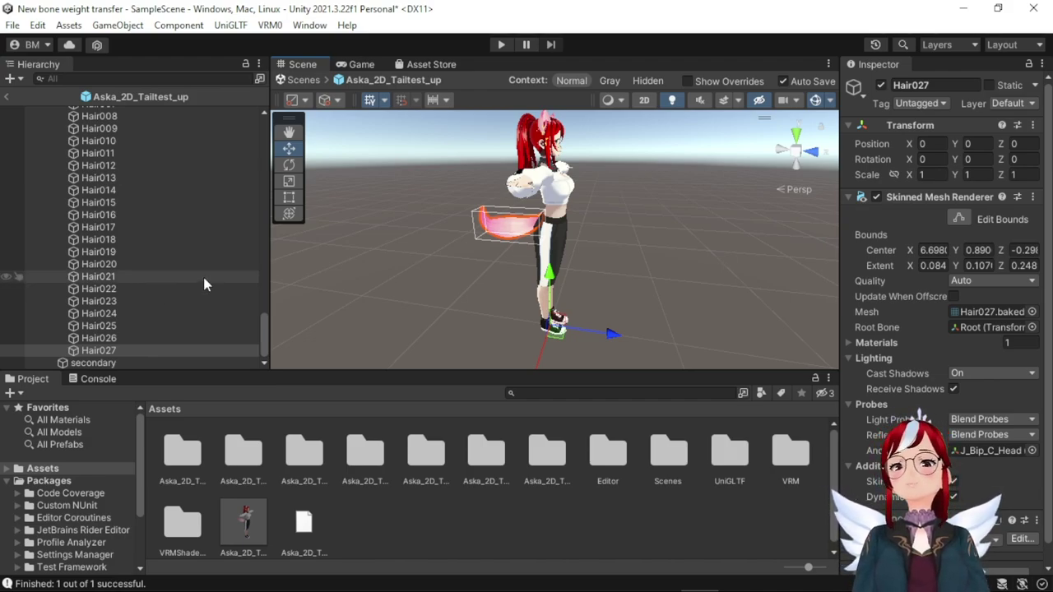
{"action": "scroll", "coordinate": [204, 280], "scroll_direction": "up", "scroll_amount": 3}
{"action": "scroll", "coordinate": [203, 283], "scroll_direction": "up", "scroll_amount": 5}
{"action": "scroll", "coordinate": [203, 282], "scroll_direction": "up", "scroll_amount": 5}
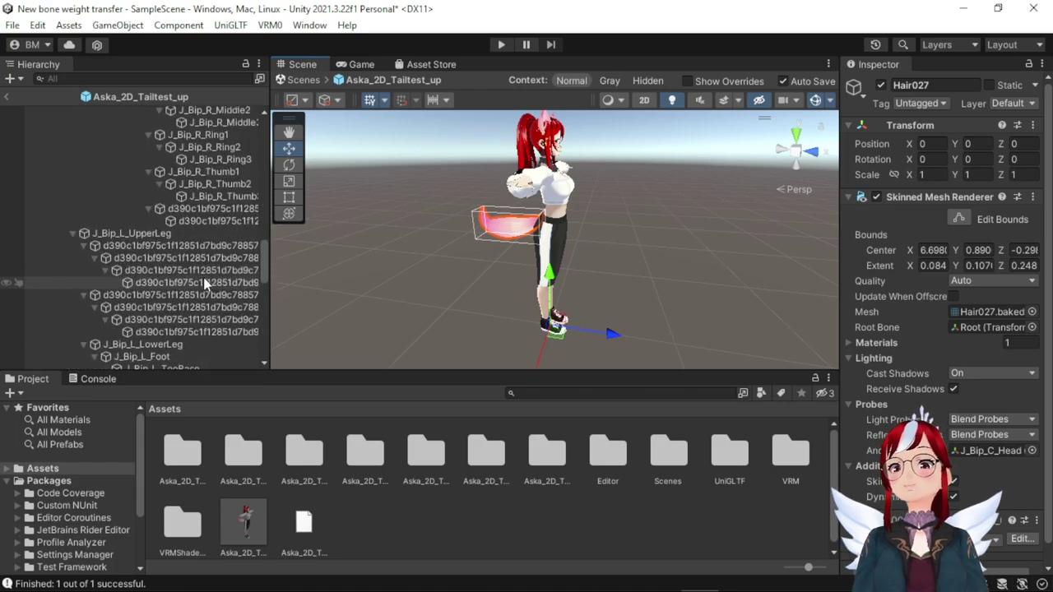
{"action": "scroll", "coordinate": [203, 283], "scroll_direction": "up", "scroll_amount": 5}
{"action": "scroll", "coordinate": [203, 283], "scroll_direction": "up", "scroll_amount": 5}
{"action": "scroll", "coordinate": [204, 282], "scroll_direction": "up", "scroll_amount": 5}
{"action": "scroll", "coordinate": [204, 283], "scroll_direction": "up", "scroll_amount": 3}
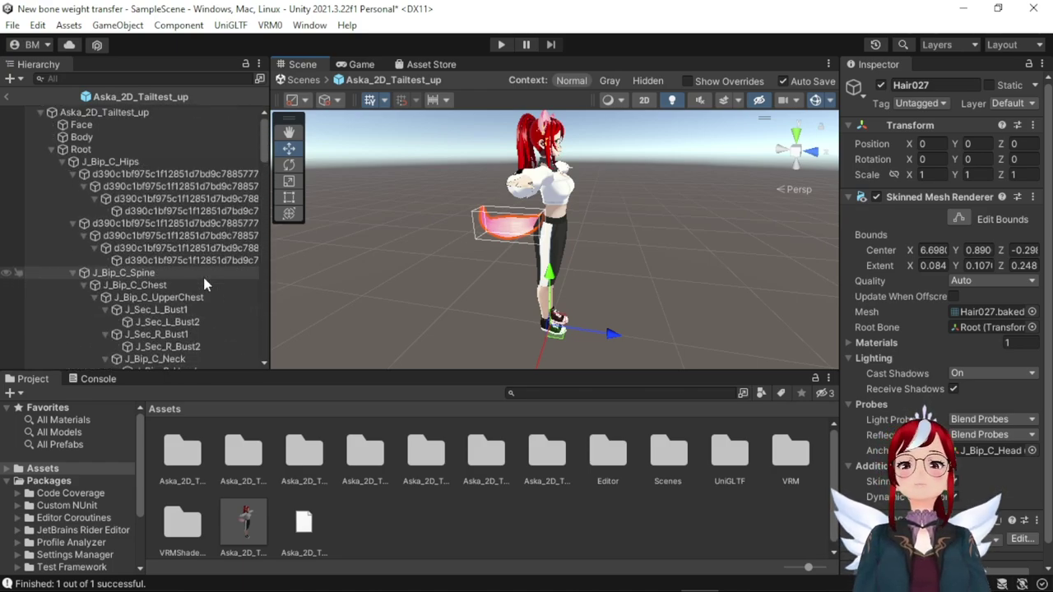
{"action": "scroll", "coordinate": [204, 282], "scroll_direction": "down", "scroll_amount": 3}
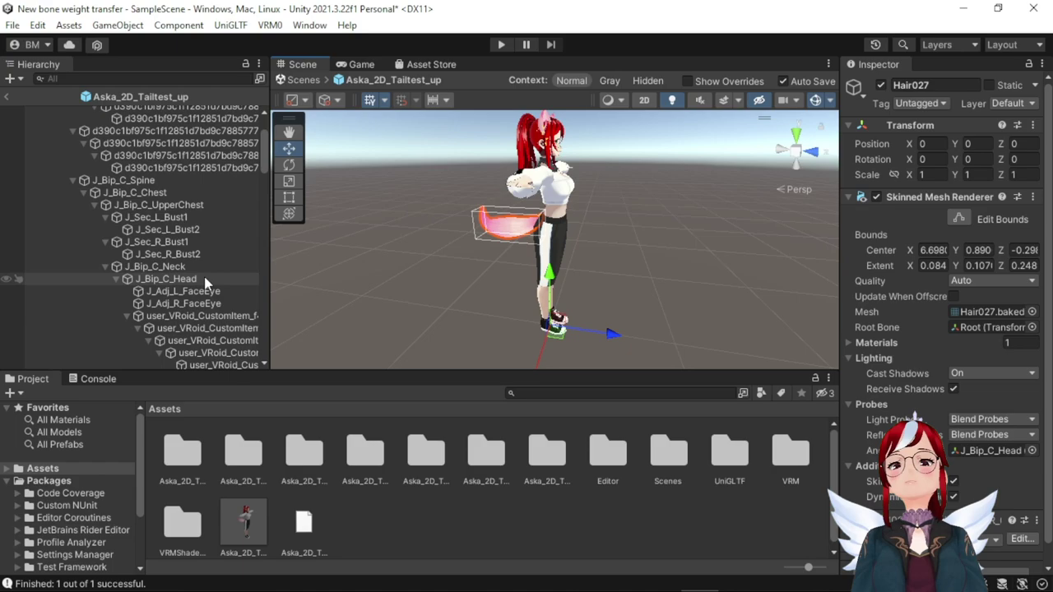
{"action": "scroll", "coordinate": [197, 283], "scroll_direction": "down", "scroll_amount": 2}
{"action": "scroll", "coordinate": [198, 283], "scroll_direction": "down", "scroll_amount": 2}
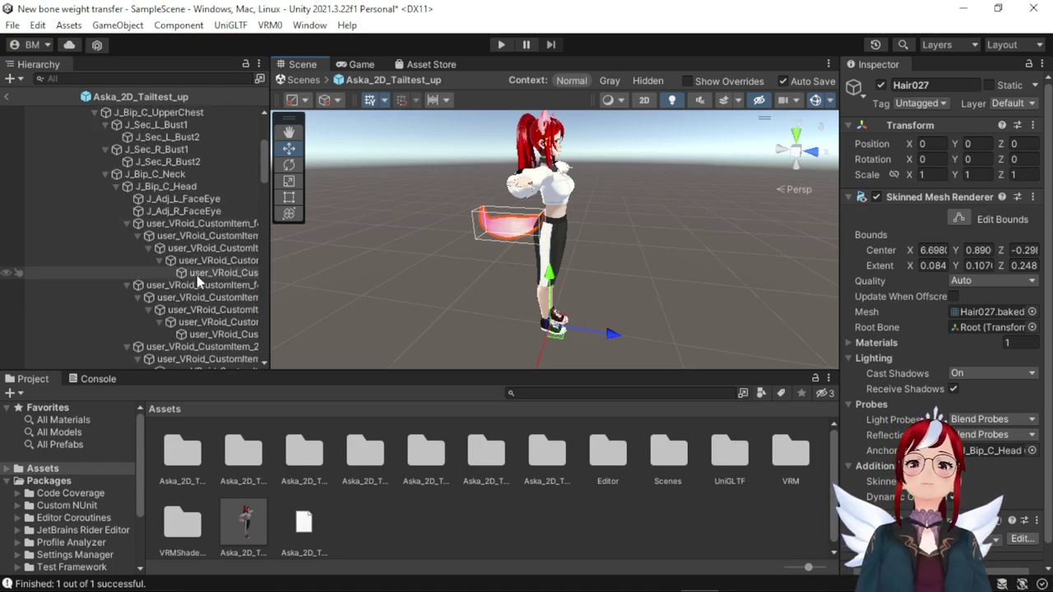
{"action": "scroll", "coordinate": [197, 283], "scroll_direction": "down", "scroll_amount": 2}
{"action": "left_click", "coordinate": [128, 179]}
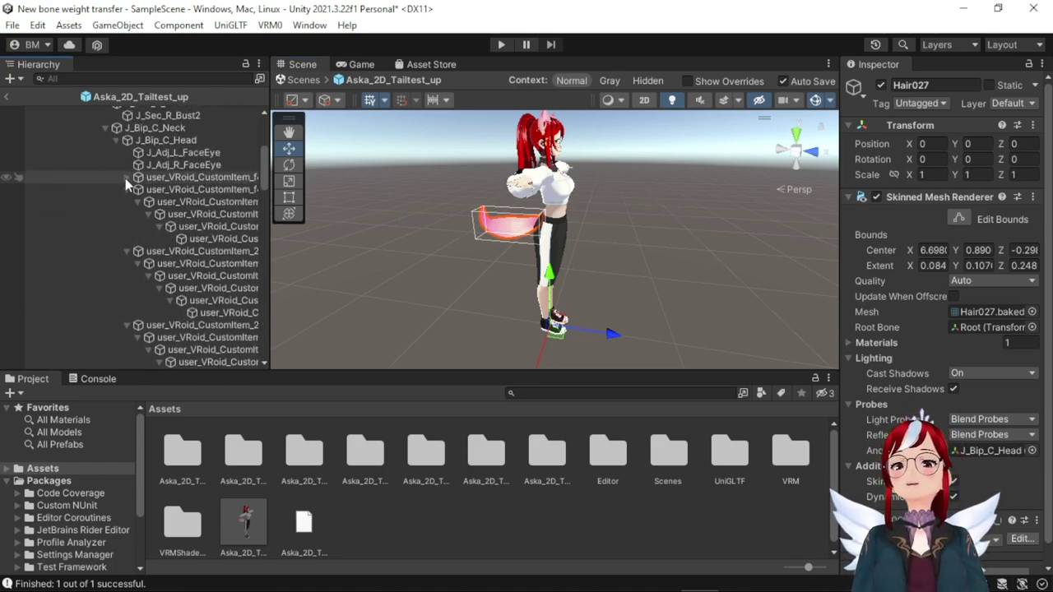
{"action": "left_click", "coordinate": [129, 190]}
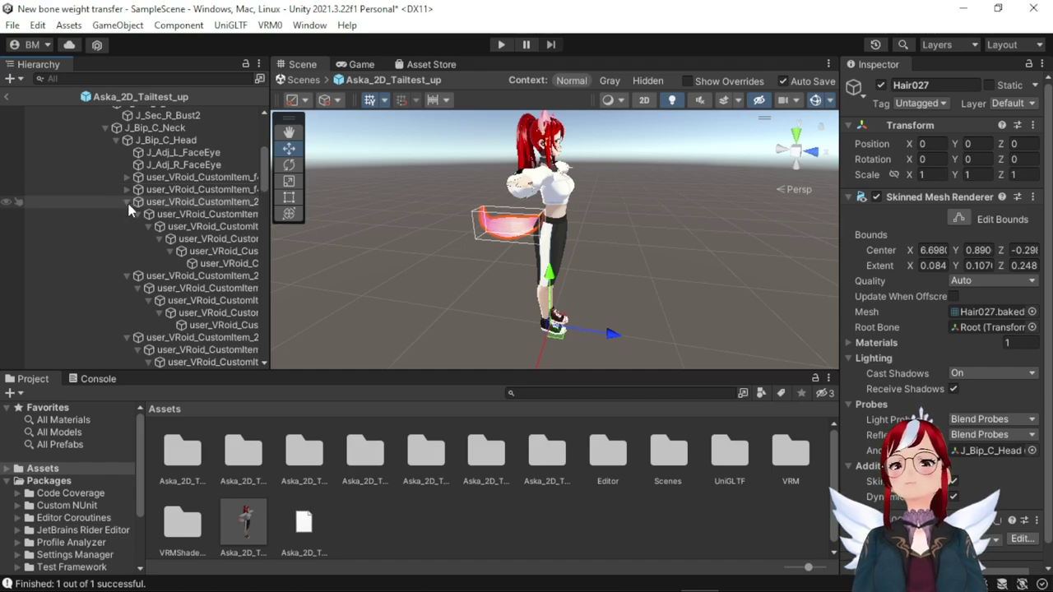
{"action": "left_click", "coordinate": [128, 201]}
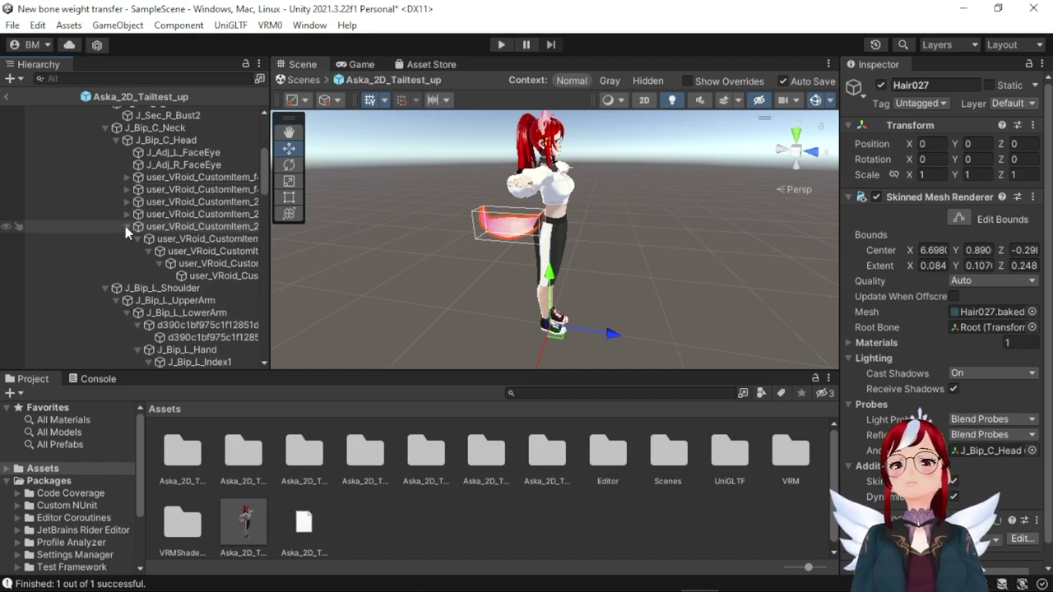
{"action": "left_click", "coordinate": [125, 226]}
Step: Fold the shoulder and upper-leg branches and select the tail's top custom-item bone
{"action": "scroll", "coordinate": [125, 227], "scroll_direction": "down", "scroll_amount": 4}
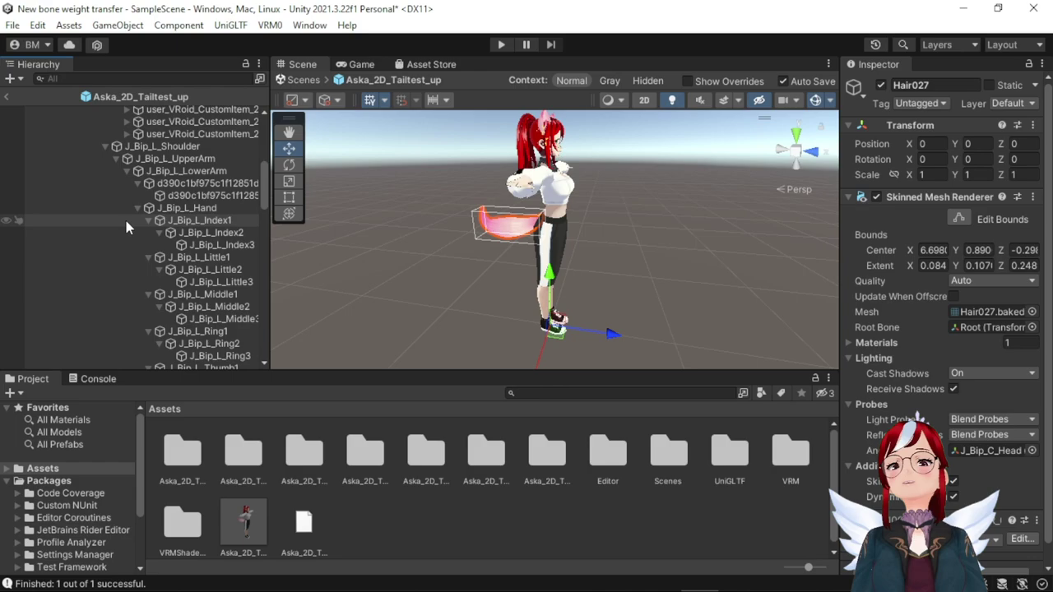
{"action": "left_click", "coordinate": [105, 146]}
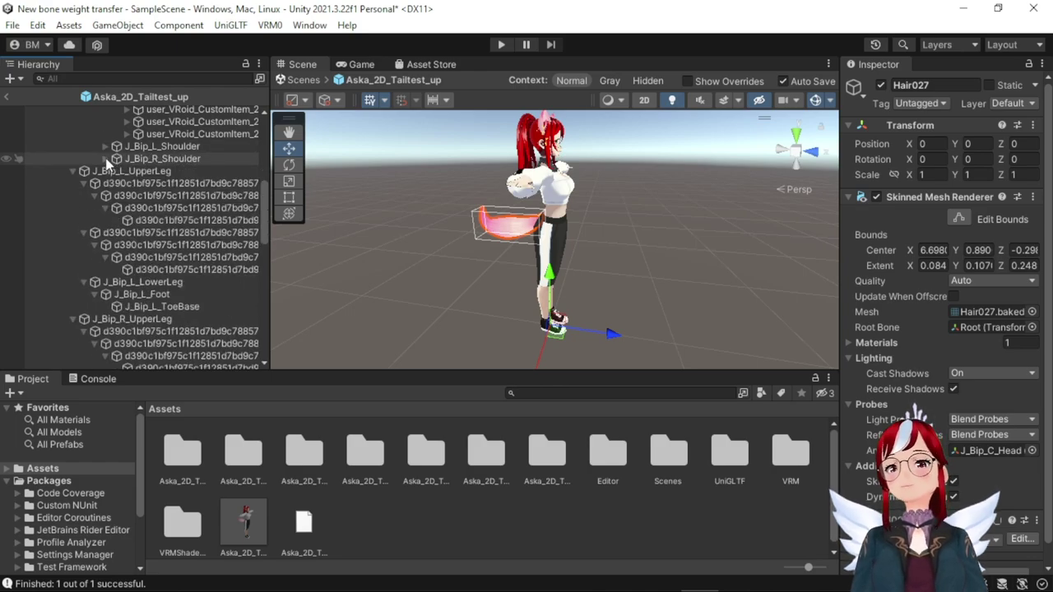
{"action": "left_click", "coordinate": [72, 171]}
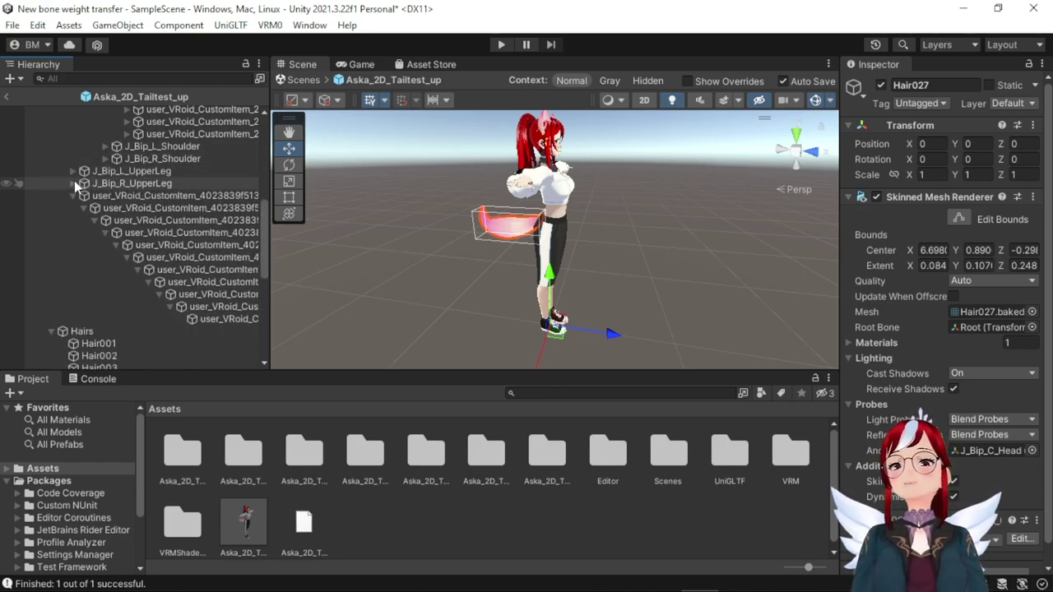
{"action": "left_click", "coordinate": [73, 196]}
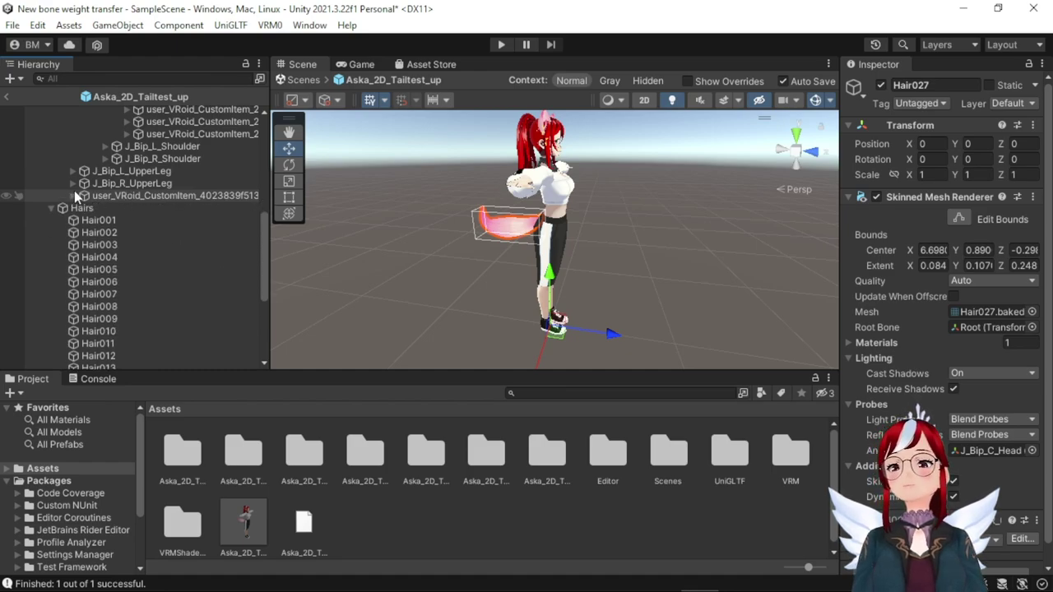
{"action": "left_click", "coordinate": [118, 197]}
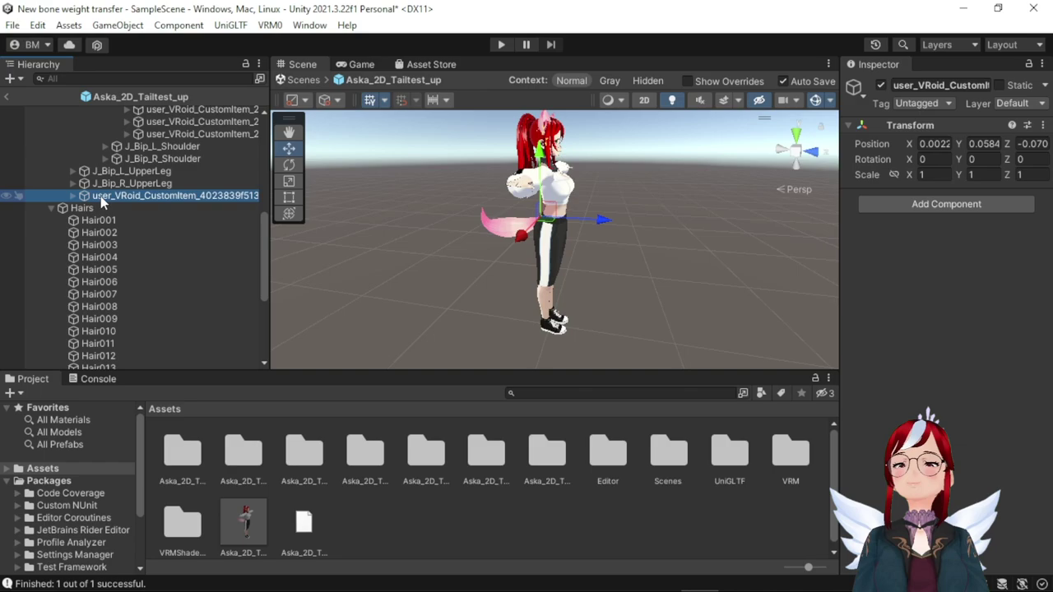
Step: Inspect each bone down the tail chain to its tip
{"action": "left_click", "coordinate": [73, 195], "text": "alt"}
{"action": "left_click", "coordinate": [113, 207]}
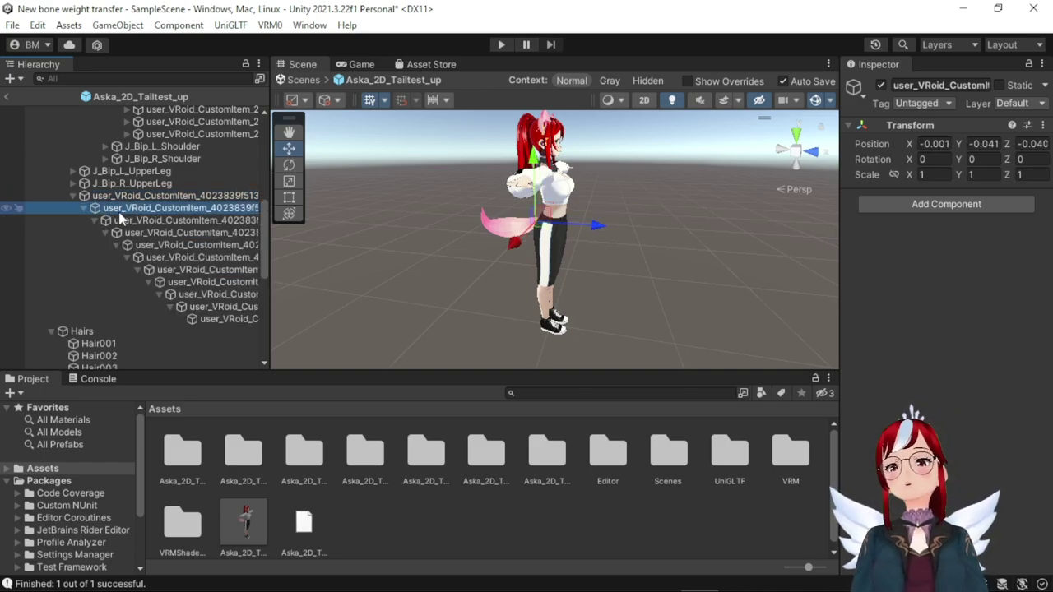
{"action": "left_click", "coordinate": [136, 232]}
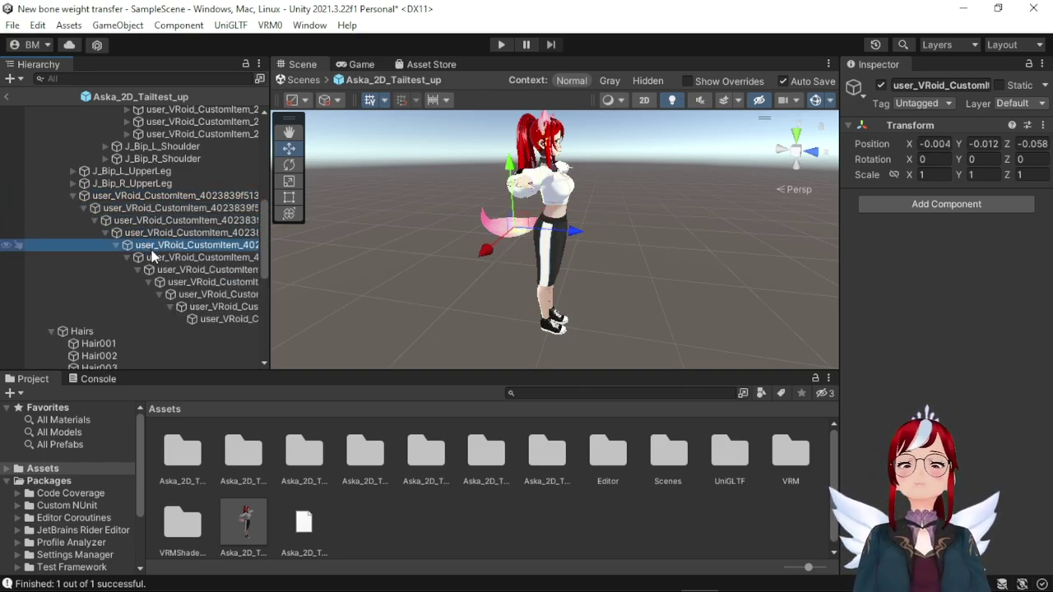
{"action": "left_click", "coordinate": [154, 258]}
{"action": "left_click", "coordinate": [165, 270]}
{"action": "left_click", "coordinate": [185, 295]}
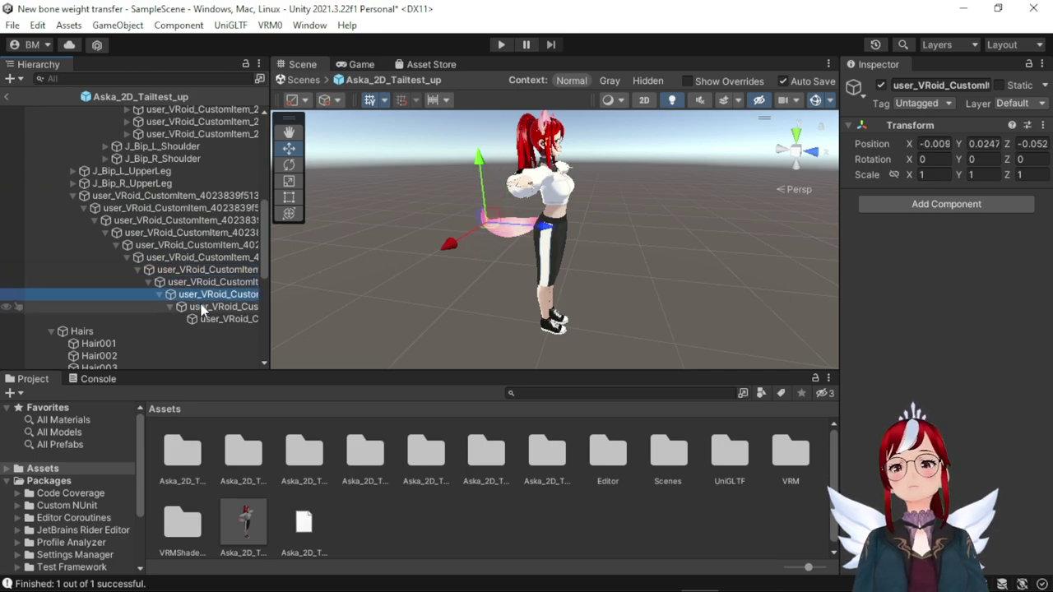
{"action": "left_click", "coordinate": [206, 318]}
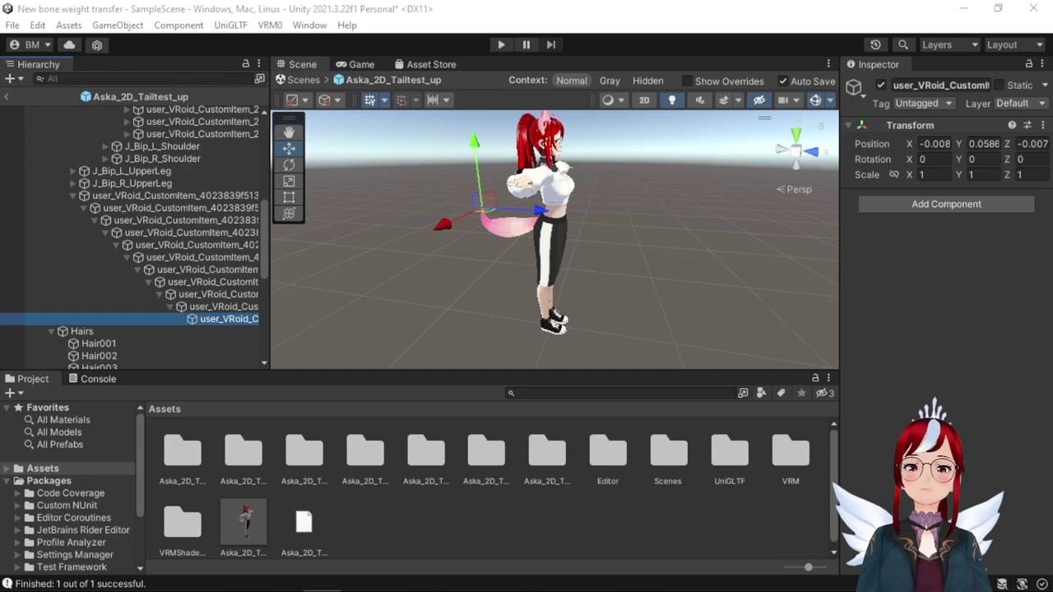
{"action": "key", "text": "Left"}
{"action": "key", "text": "Left"}
{"action": "key", "text": "Left"}
Step: Reparent the collapsed tail chain under J_Bip_C_Hips and select the avatar root
{"action": "left_click", "coordinate": [74, 235], "text": "alt"}
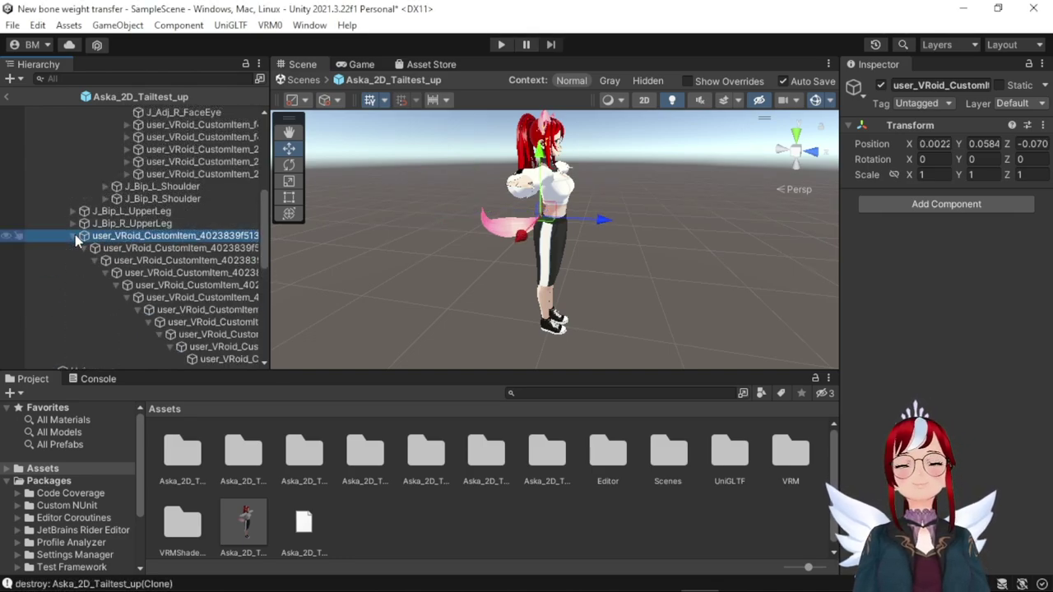
{"action": "left_click", "coordinate": [72, 236]}
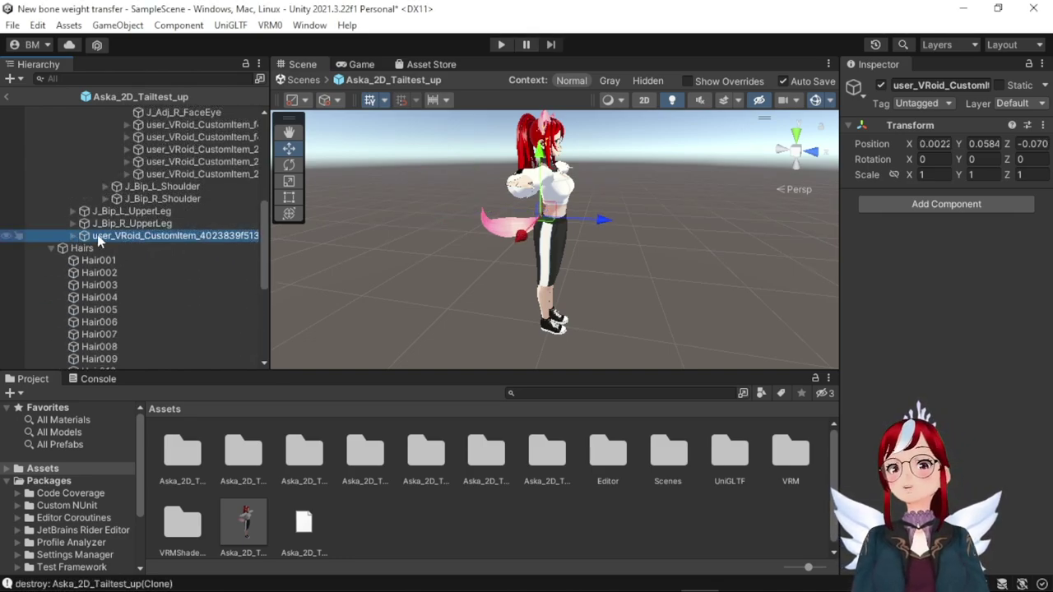
{"action": "left_click_drag", "start_coordinate": [161, 238], "coordinate": [162, 107]}
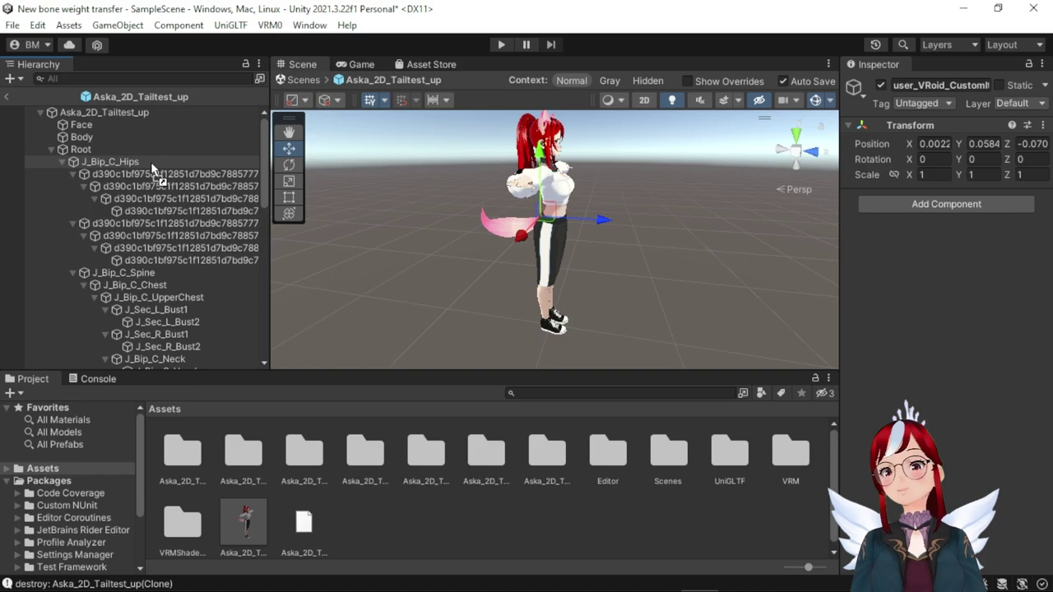
{"action": "mouse_move", "coordinate": [151, 161]}
{"action": "left_mouse_down"}
{"action": "mouse_move", "coordinate": [125, 172]}
{"action": "mouse_move", "coordinate": [164, 174]}
{"action": "left_mouse_up"}
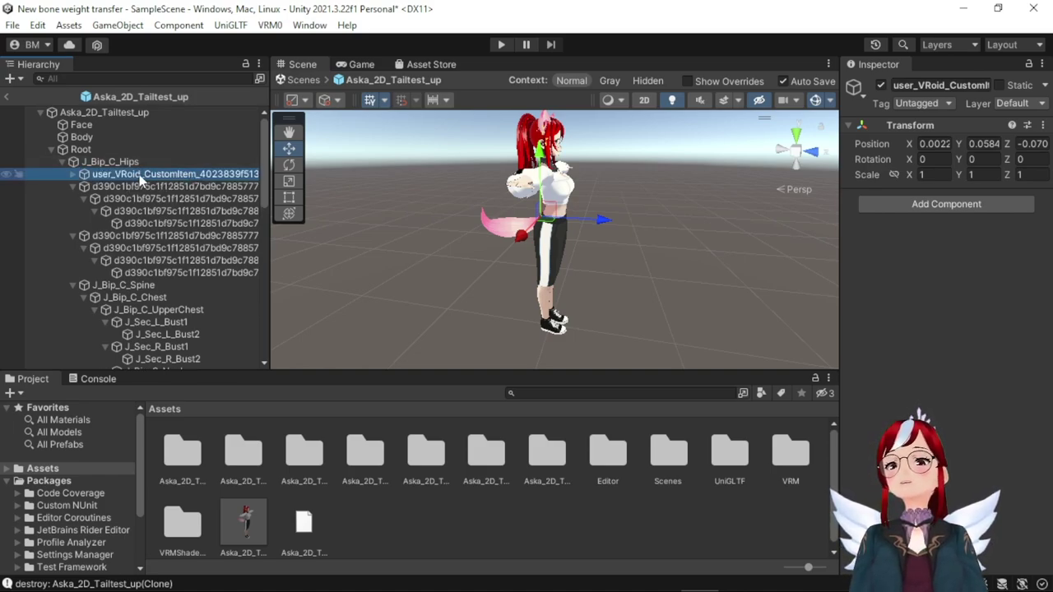
{"action": "left_click", "coordinate": [108, 111]}
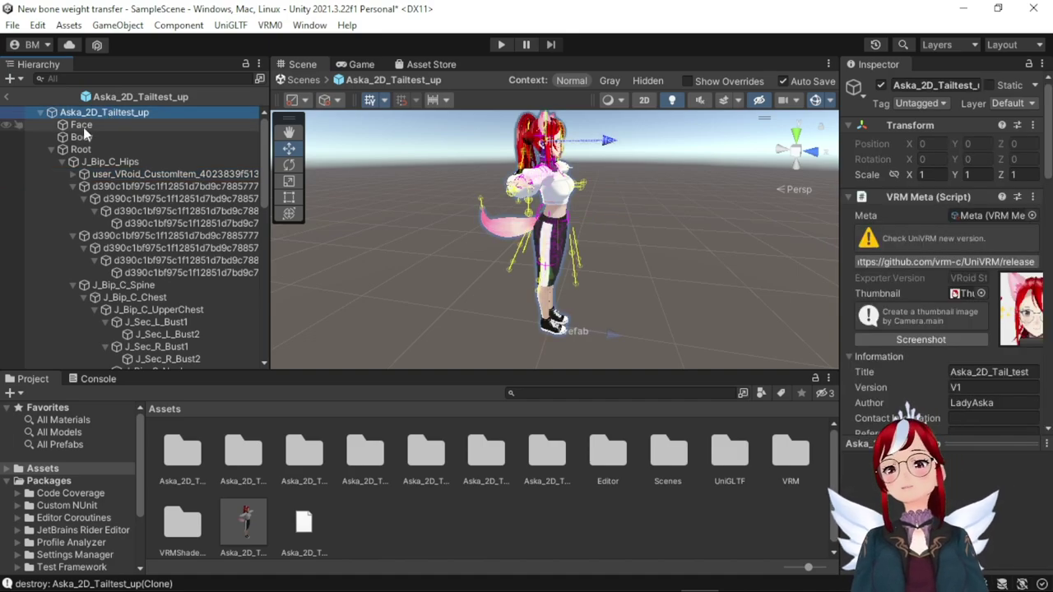
Step: Export the avatar via VRM 0.x with version set to V2, saving the .vrm into Downloads
{"action": "left_click", "coordinate": [280, 27]}
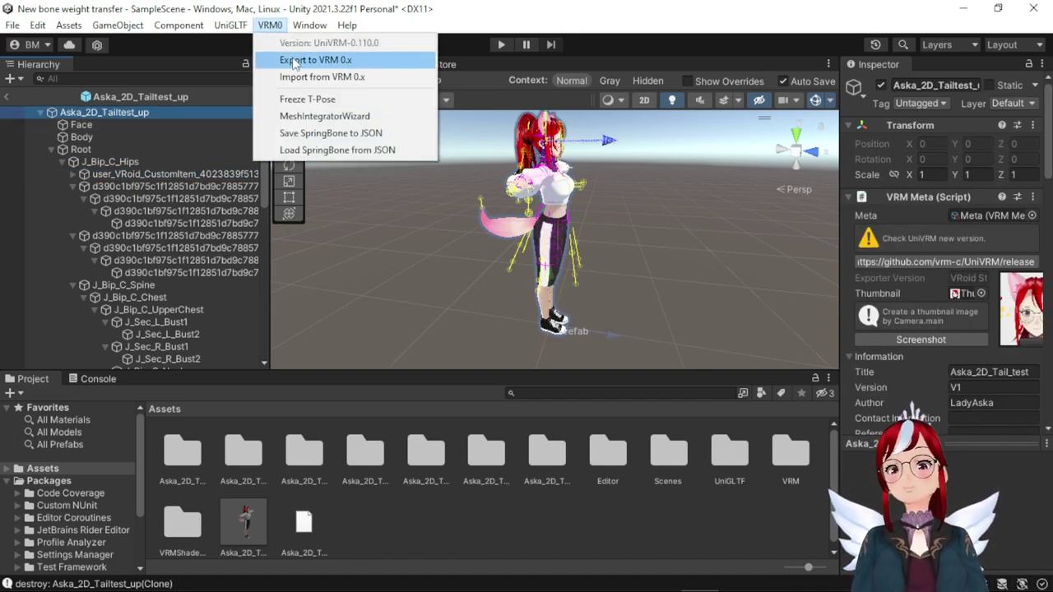
{"action": "left_click", "coordinate": [292, 57]}
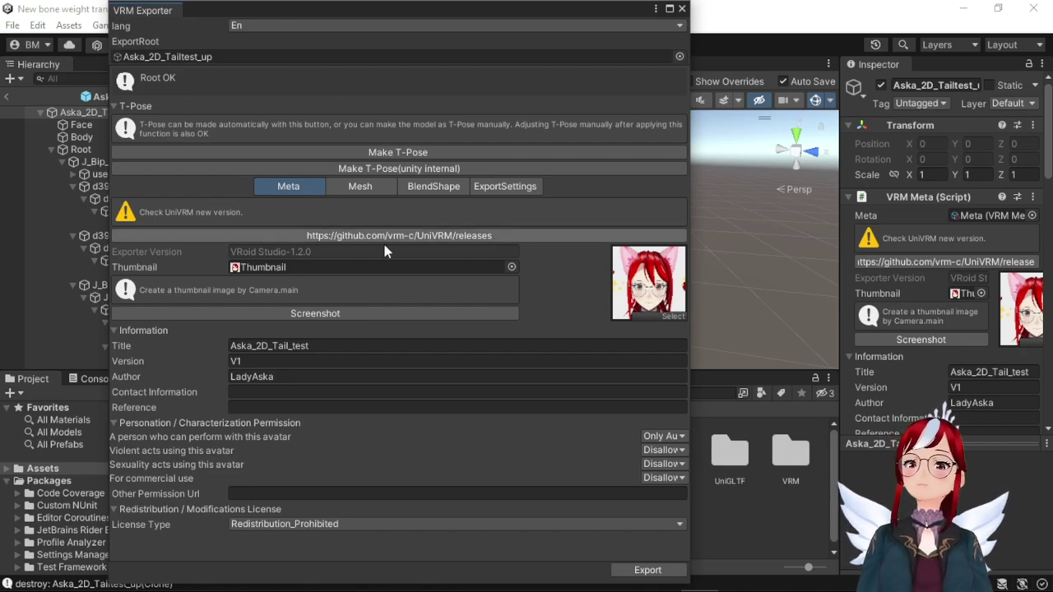
{"action": "left_click", "coordinate": [252, 361]}
{"action": "type", "text": "2"}
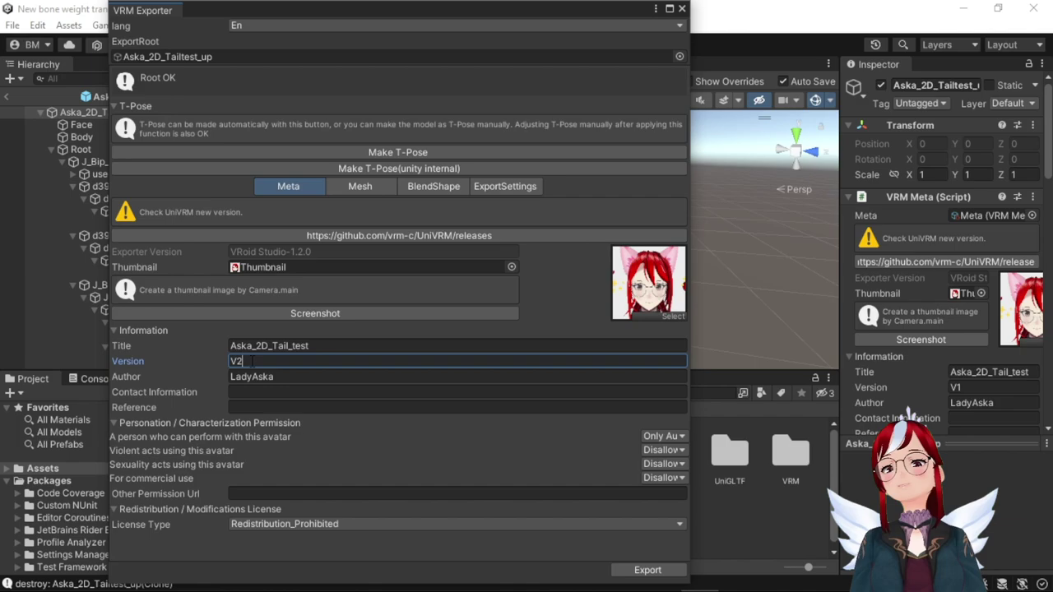
{"action": "left_click", "coordinate": [634, 571]}
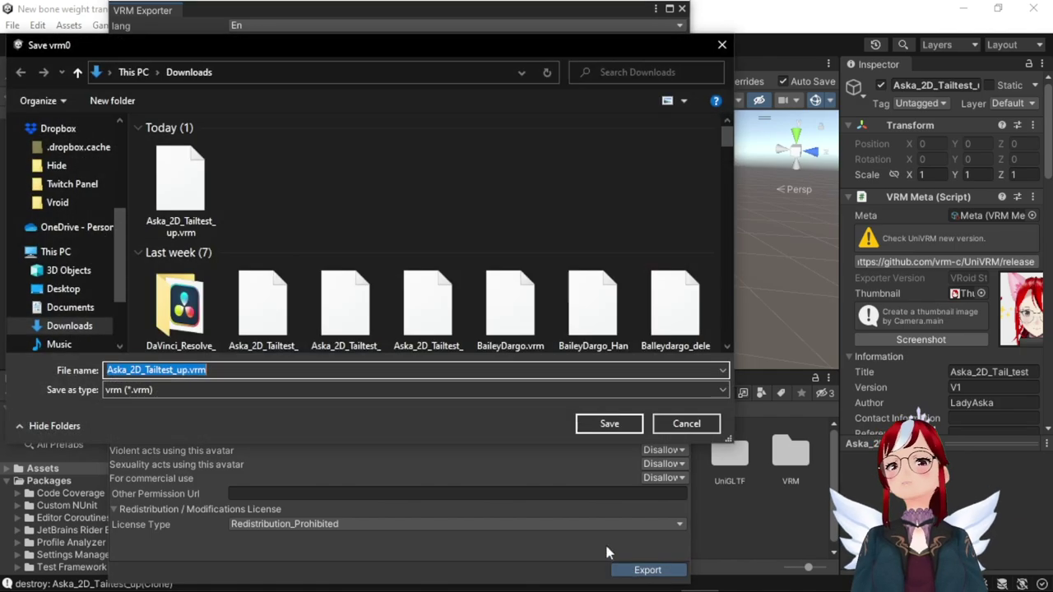
{"action": "left_click", "coordinate": [611, 426]}
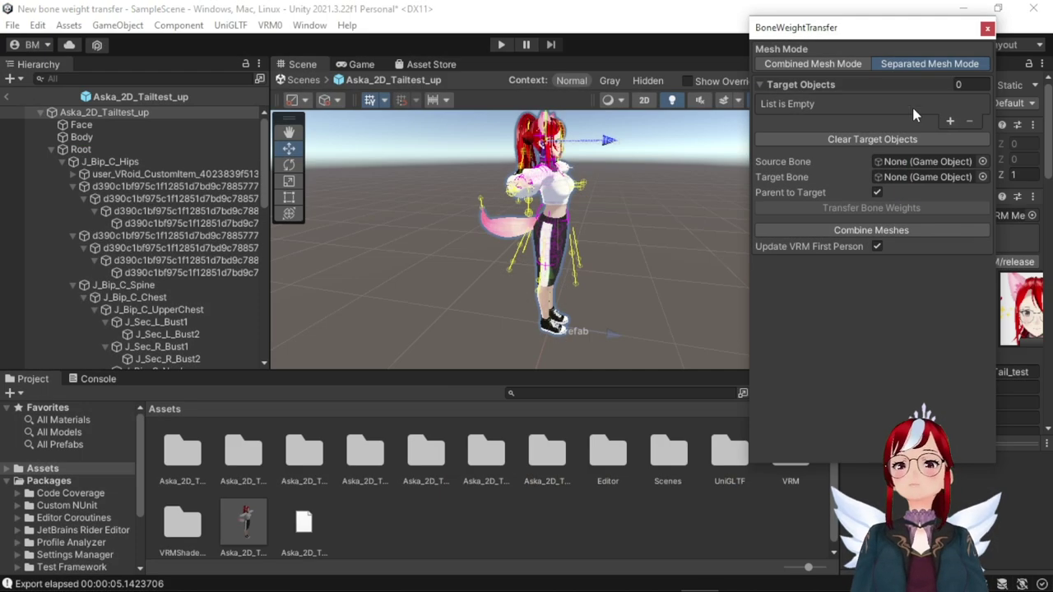
Step: Add a Target Objects slot and fill Element 0 with the Hair024 mesh
{"action": "left_click", "coordinate": [947, 122]}
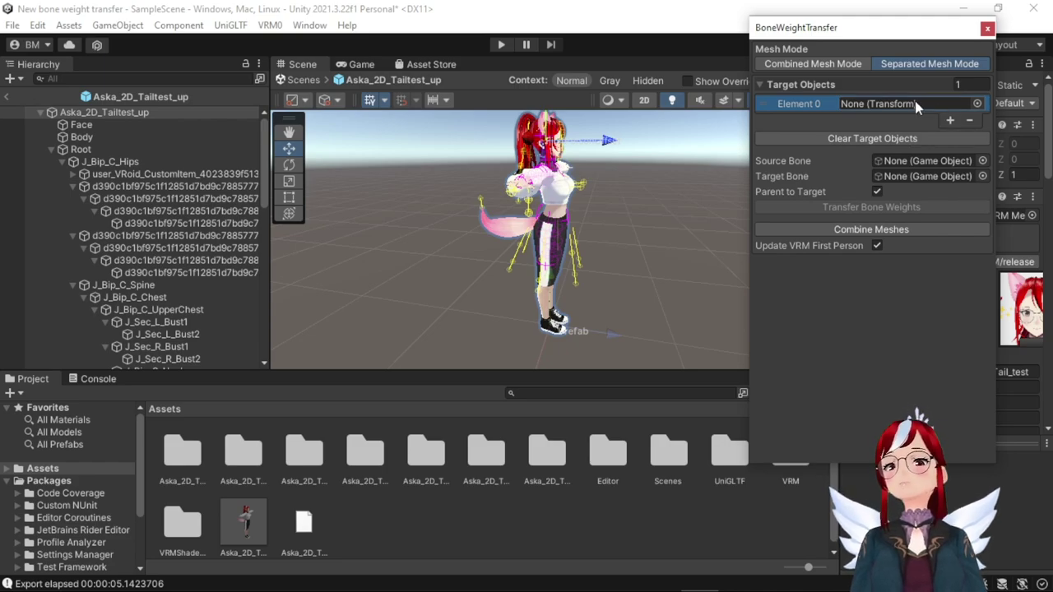
{"action": "left_click_drag", "start_coordinate": [565, 119], "coordinate": [461, 153], "text": "alt"}
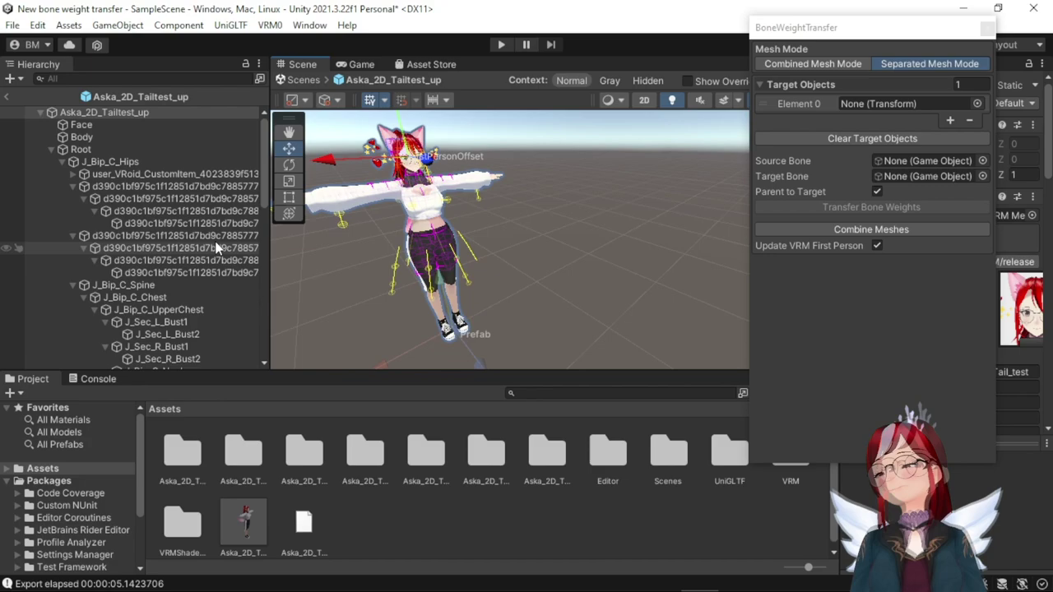
{"action": "scroll", "coordinate": [126, 235], "scroll_direction": "down", "scroll_amount": 5}
{"action": "scroll", "coordinate": [126, 234], "scroll_direction": "down", "scroll_amount": 5}
{"action": "scroll", "coordinate": [123, 238], "scroll_direction": "up", "scroll_amount": 4}
{"action": "left_click", "coordinate": [111, 246]}
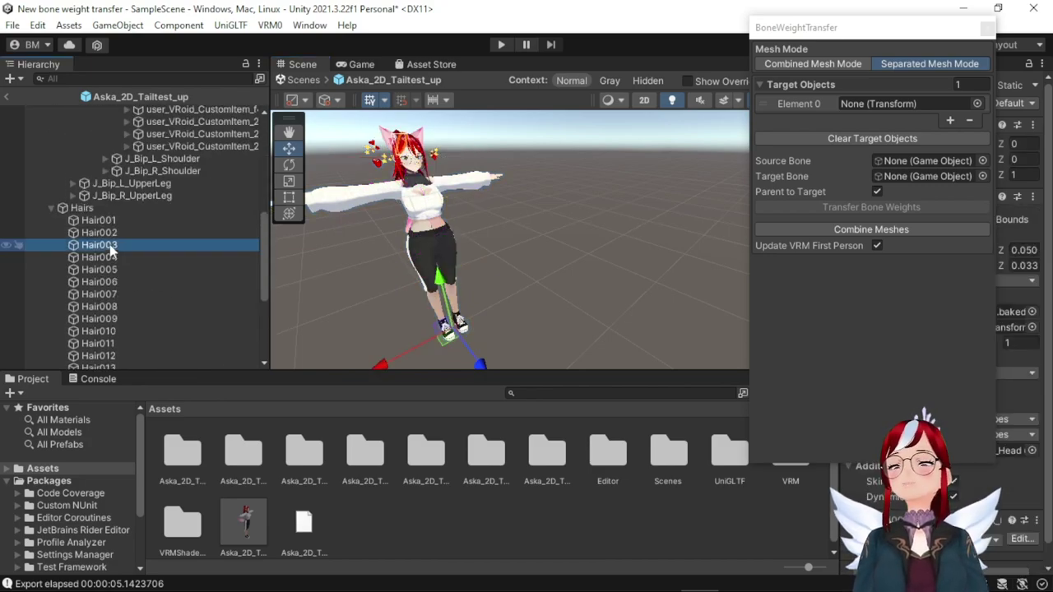
{"action": "left_click", "coordinate": [370, 151]}
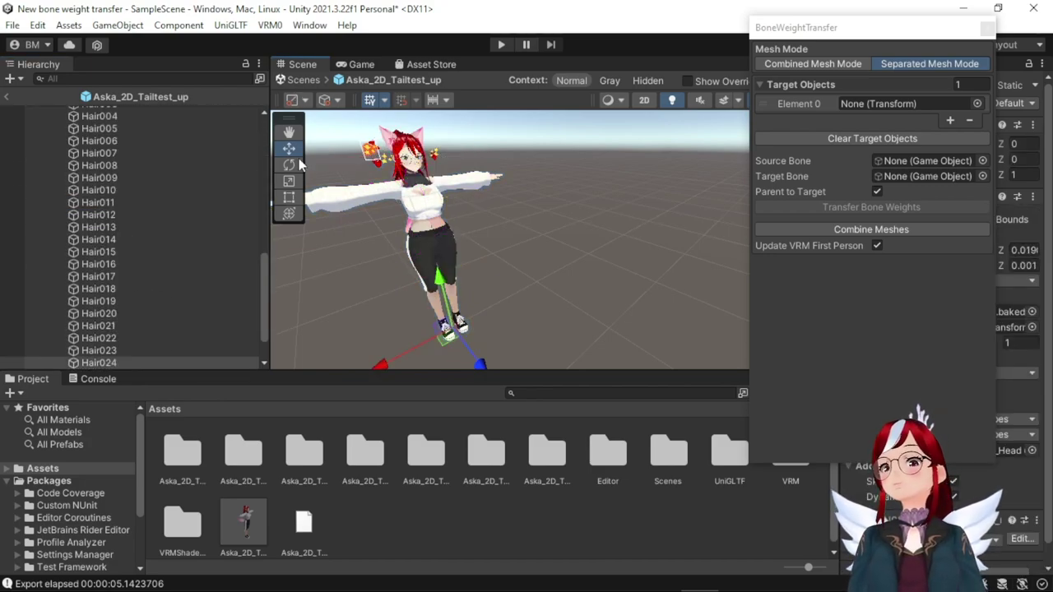
{"action": "scroll", "coordinate": [168, 335], "scroll_direction": "down", "scroll_amount": 2}
{"action": "left_click_drag", "start_coordinate": [122, 318], "coordinate": [902, 104]}
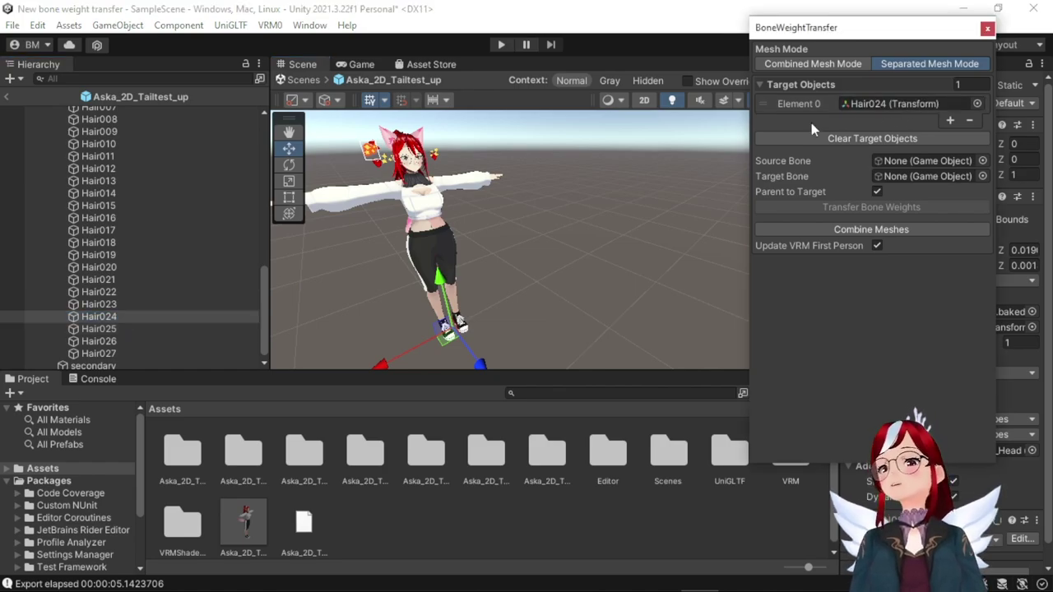
Step: Set J_Bip_C_Head as the source bone and filter the target bone picker by 'upp'
{"action": "left_click", "coordinate": [983, 160]}
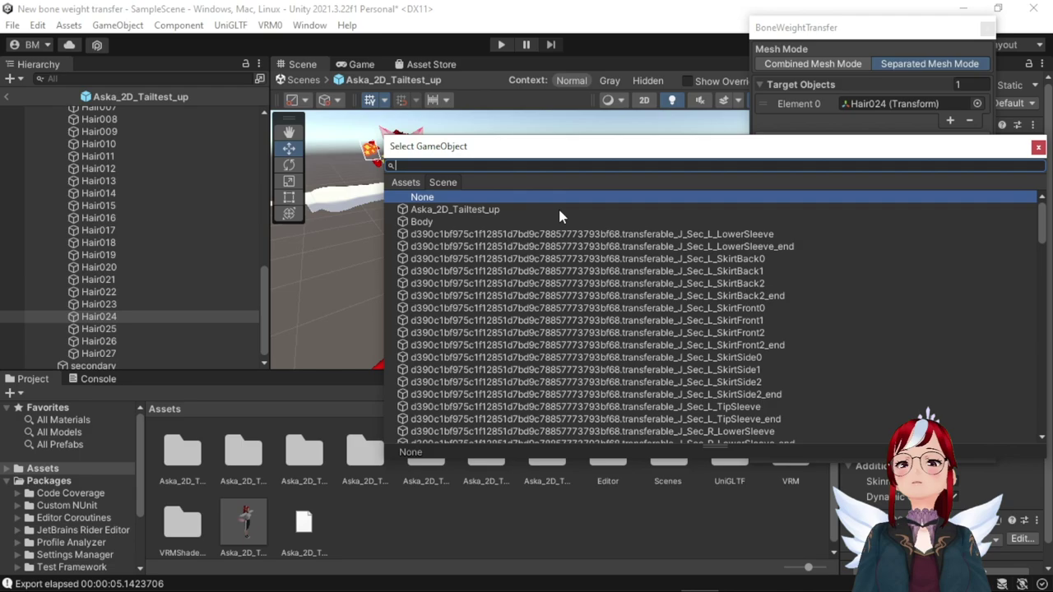
{"action": "type", "text": "hea"}
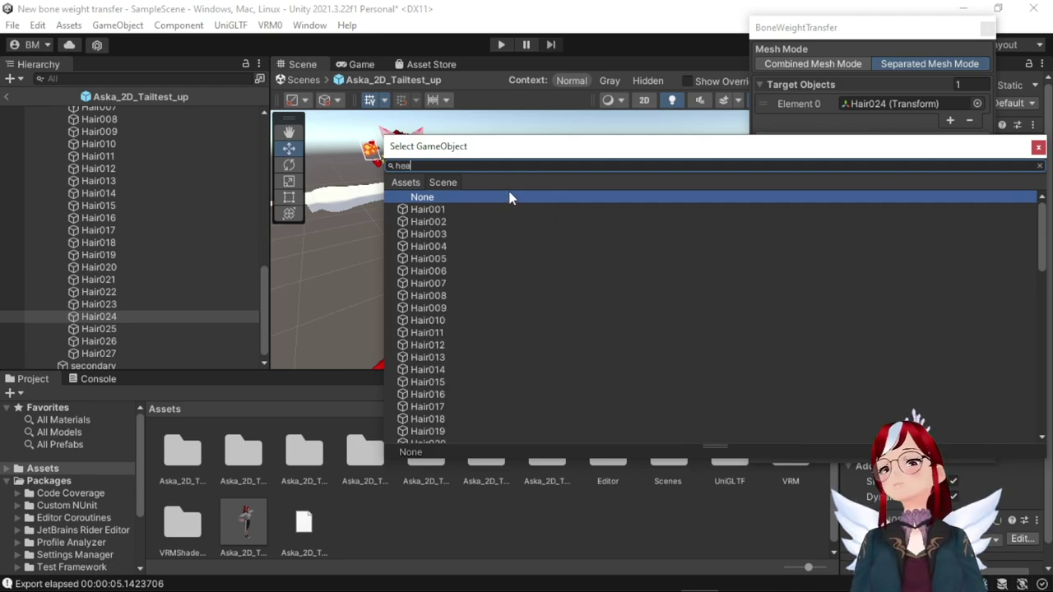
{"action": "type", "text": "d"}
{"action": "left_click", "coordinate": [441, 209]}
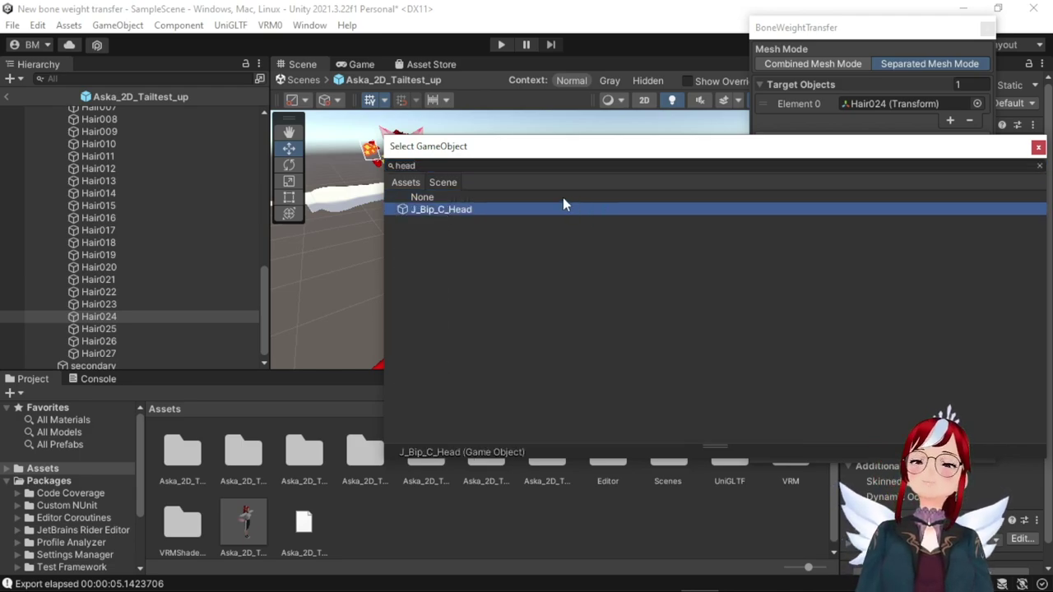
{"action": "left_click", "coordinate": [1039, 148]}
{"action": "left_click", "coordinate": [983, 177]}
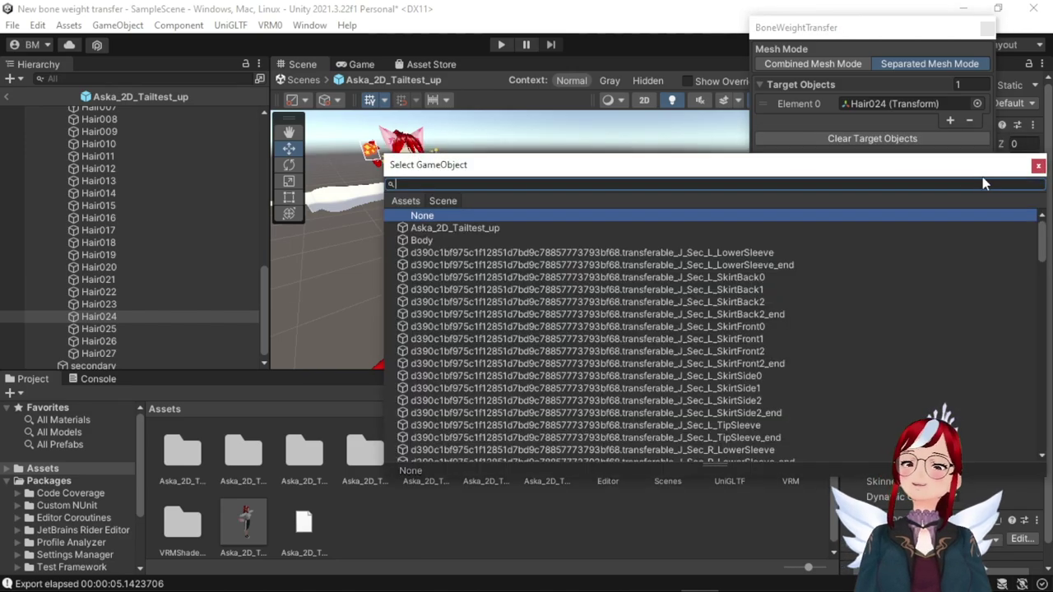
{"action": "type", "text": "upp"}
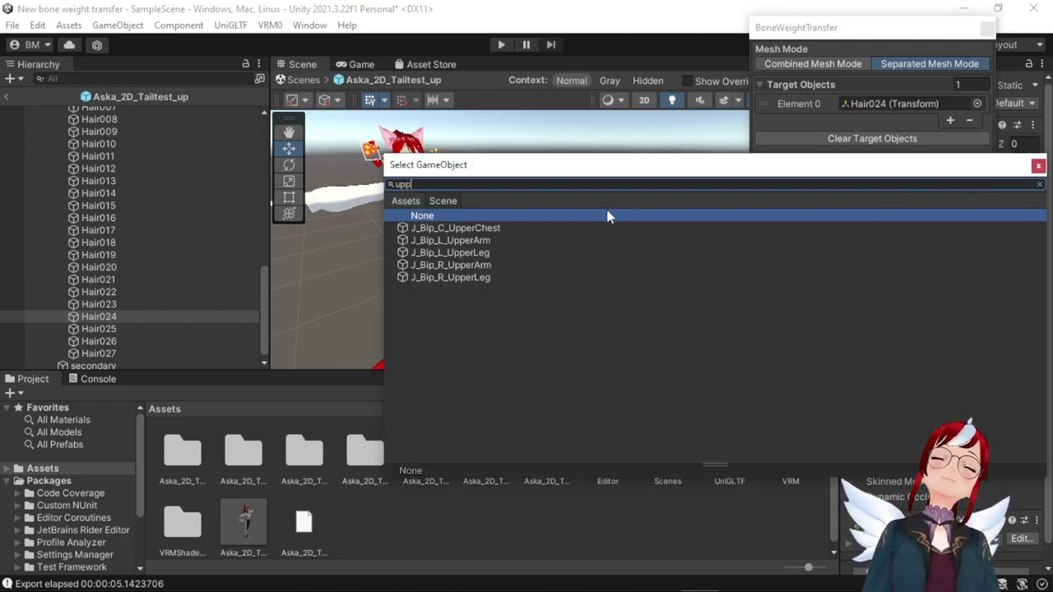